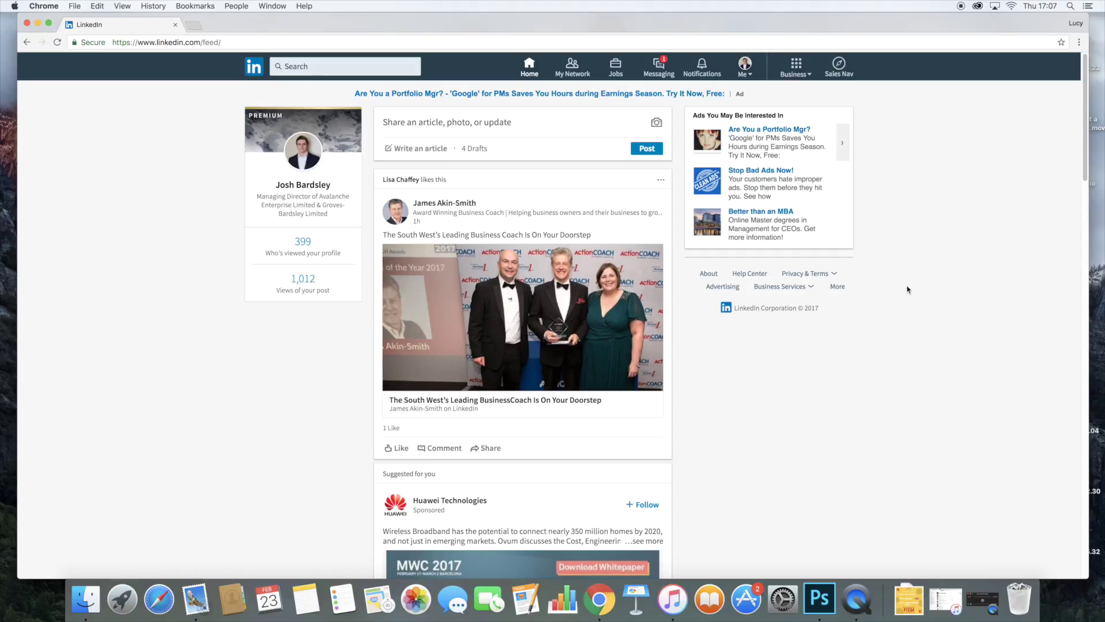
Look through the posts in the LinkedIn home feed.
{"action": "scroll", "coordinate": [907, 289], "scroll_direction": "down", "scroll_amount": 15}
{"action": "scroll", "coordinate": [862, 274], "scroll_direction": "up", "scroll_amount": 15}
{"action": "scroll", "coordinate": [575, 345], "scroll_direction": "down", "scroll_amount": 3}
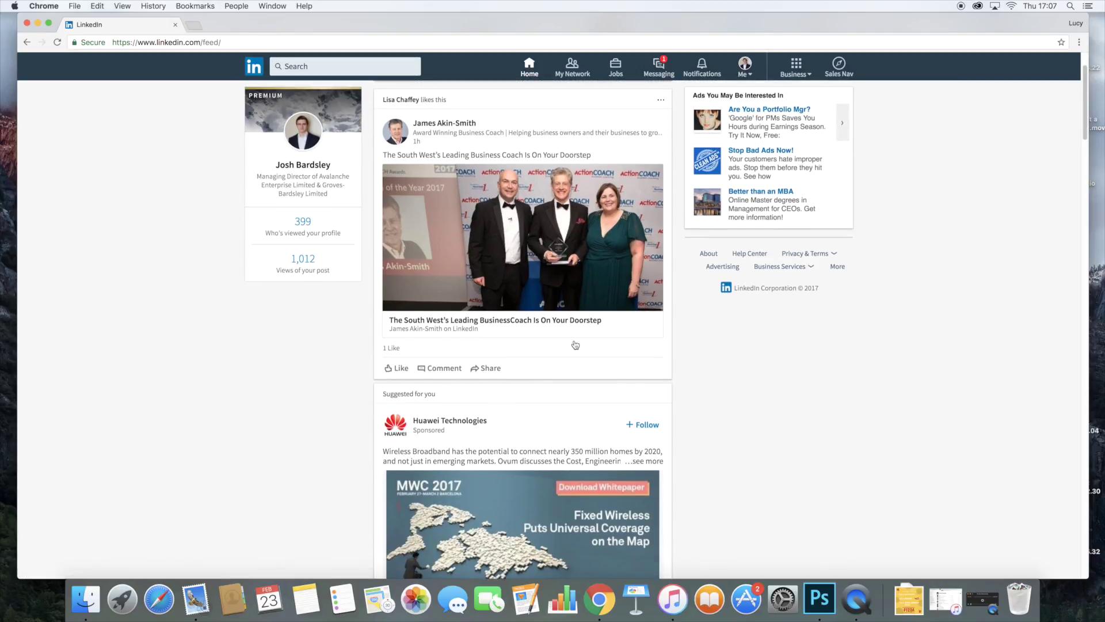
{"action": "scroll", "coordinate": [575, 345], "scroll_direction": "up", "scroll_amount": 3}
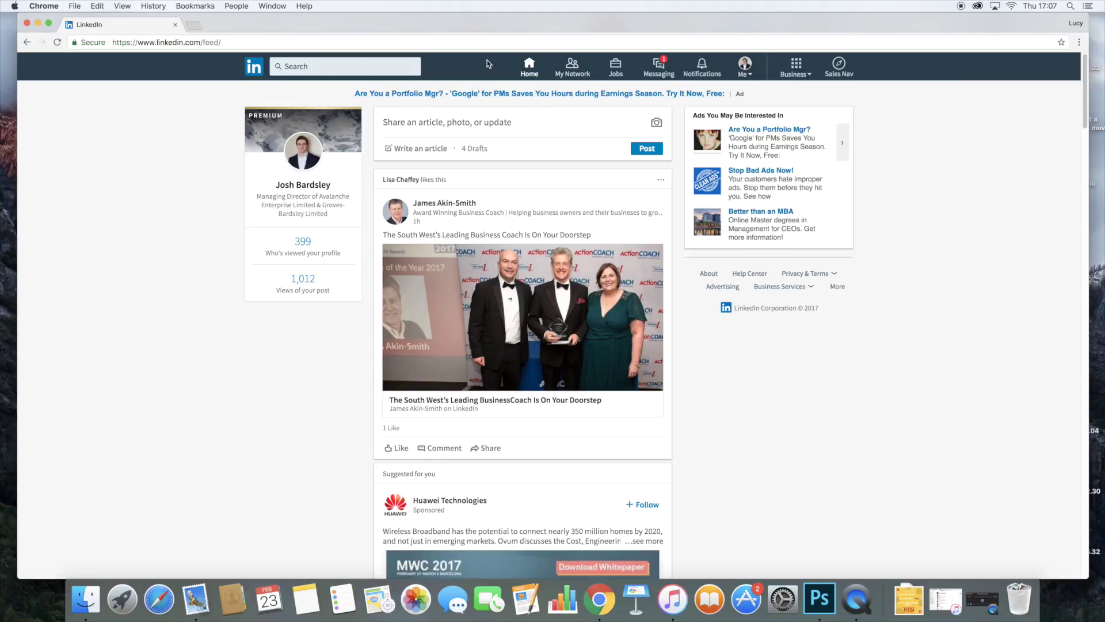
Open the full list of network connections and review its sorting options and entries.
{"action": "left_click", "coordinate": [573, 70]}
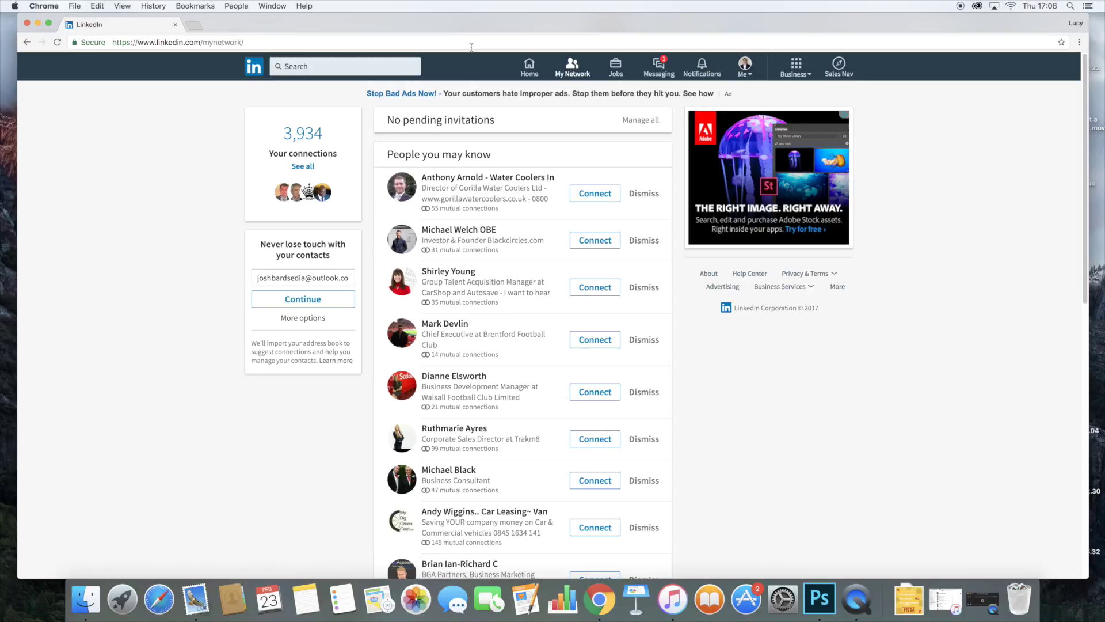
{"action": "left_click", "coordinate": [303, 167]}
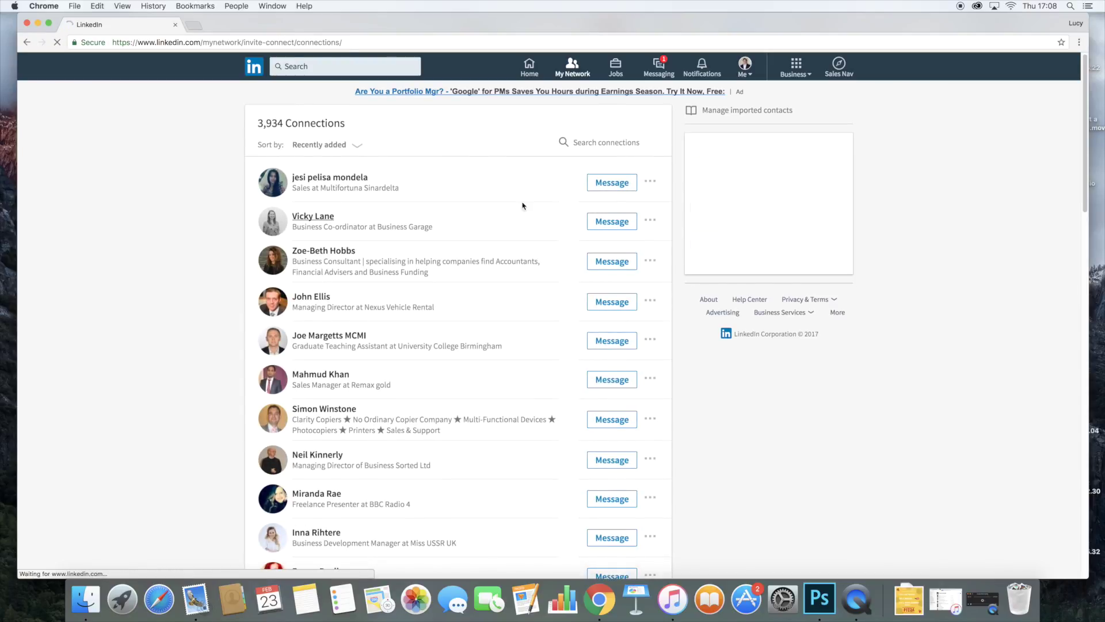
{"action": "left_click", "coordinate": [334, 145]}
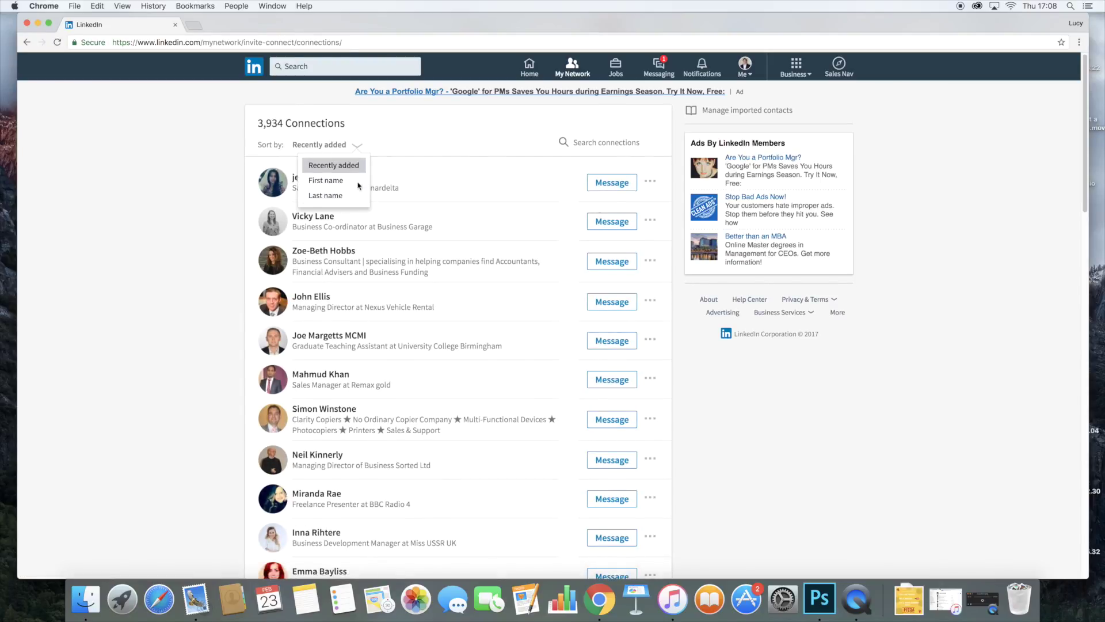
{"action": "left_click", "coordinate": [226, 176]}
{"action": "scroll", "coordinate": [392, 219], "scroll_direction": "down", "scroll_amount": 1}
{"action": "scroll", "coordinate": [392, 220], "scroll_direction": "down", "scroll_amount": 10}
{"action": "scroll", "coordinate": [380, 194], "scroll_direction": "up", "scroll_amount": 10}
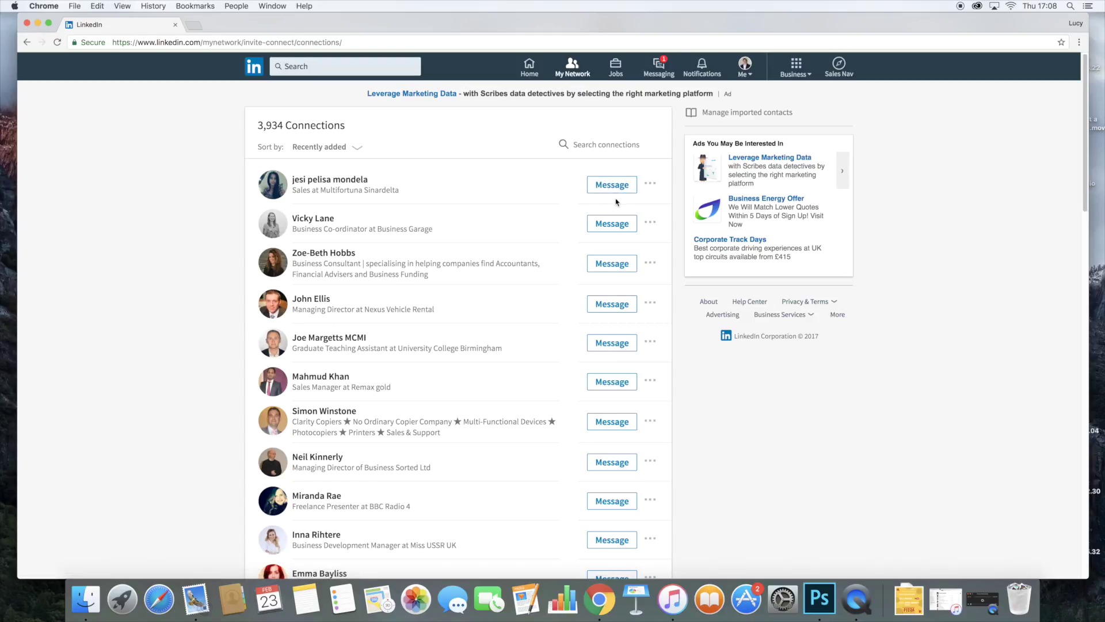
{"action": "left_click_drag", "start_coordinate": [1090, 18], "coordinate": [857, 16]}
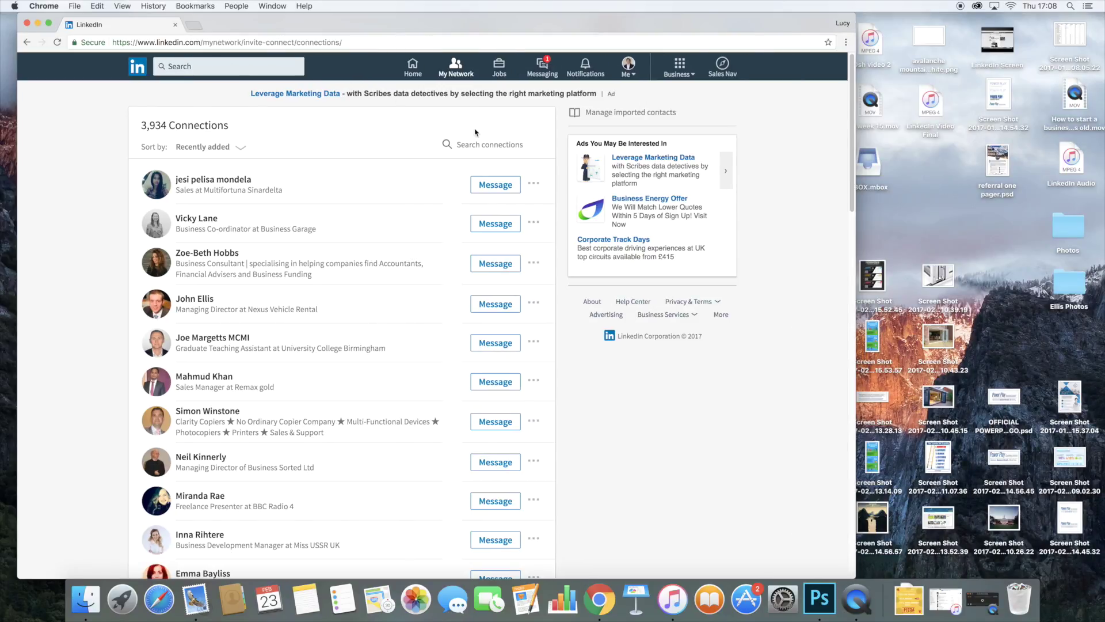
{"action": "left_click_drag", "start_coordinate": [857, 21], "coordinate": [1092, 21]}
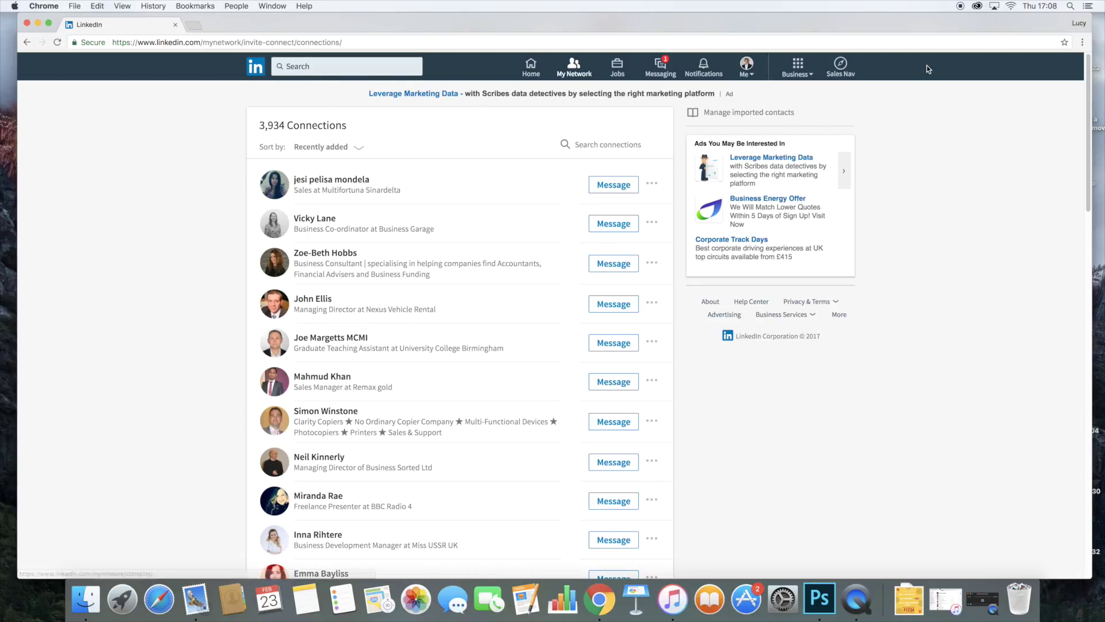
{"action": "left_click_drag", "start_coordinate": [1100, 16], "coordinate": [1104, 16]}
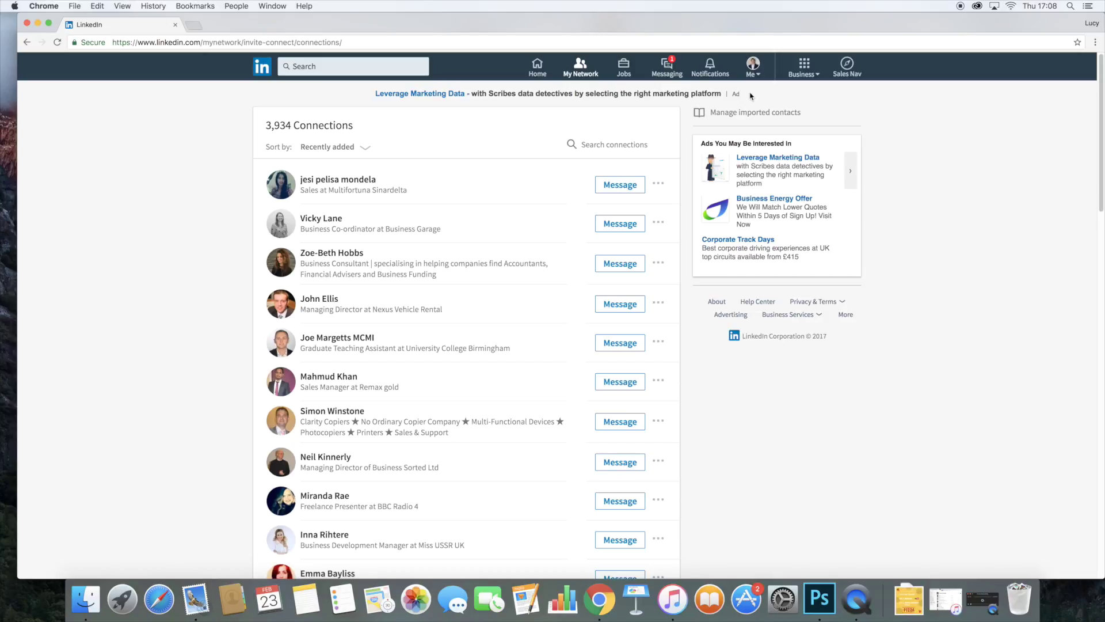
Open your own profile and review its posts, experience, education, skills and recommendations sections.
{"action": "left_click", "coordinate": [754, 77]}
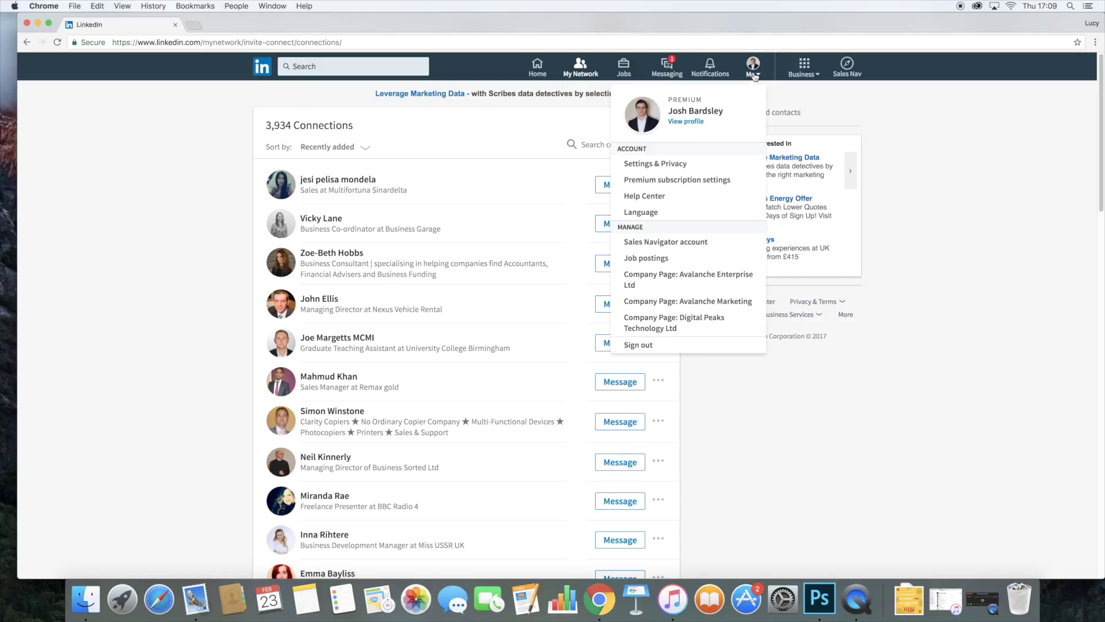
{"action": "left_click", "coordinate": [686, 122]}
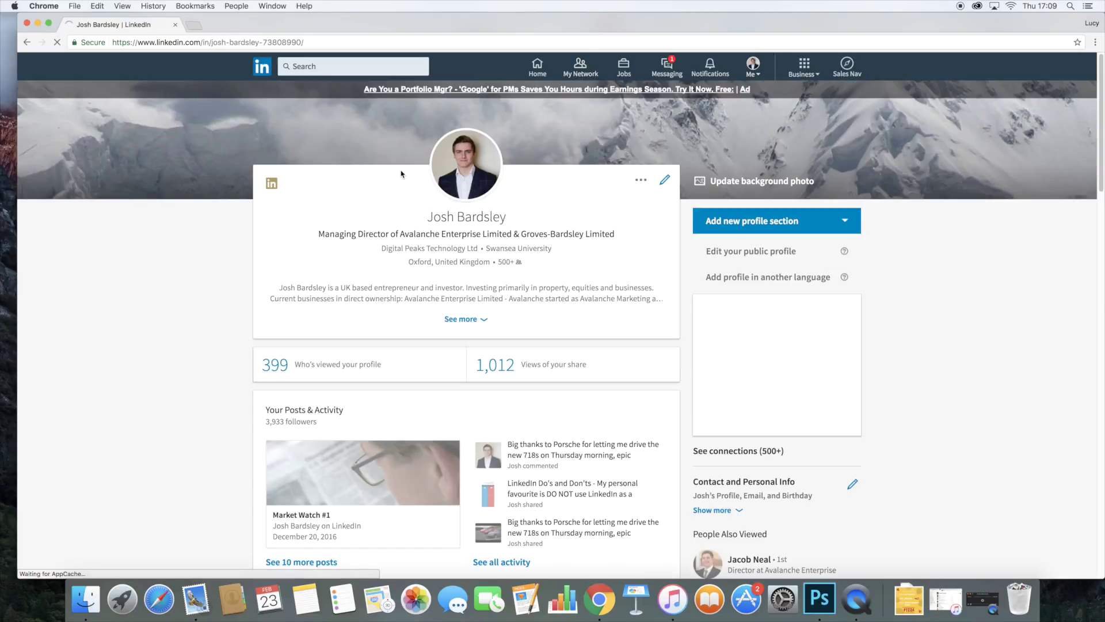
{"action": "scroll", "coordinate": [401, 174], "scroll_direction": "down", "scroll_amount": 5}
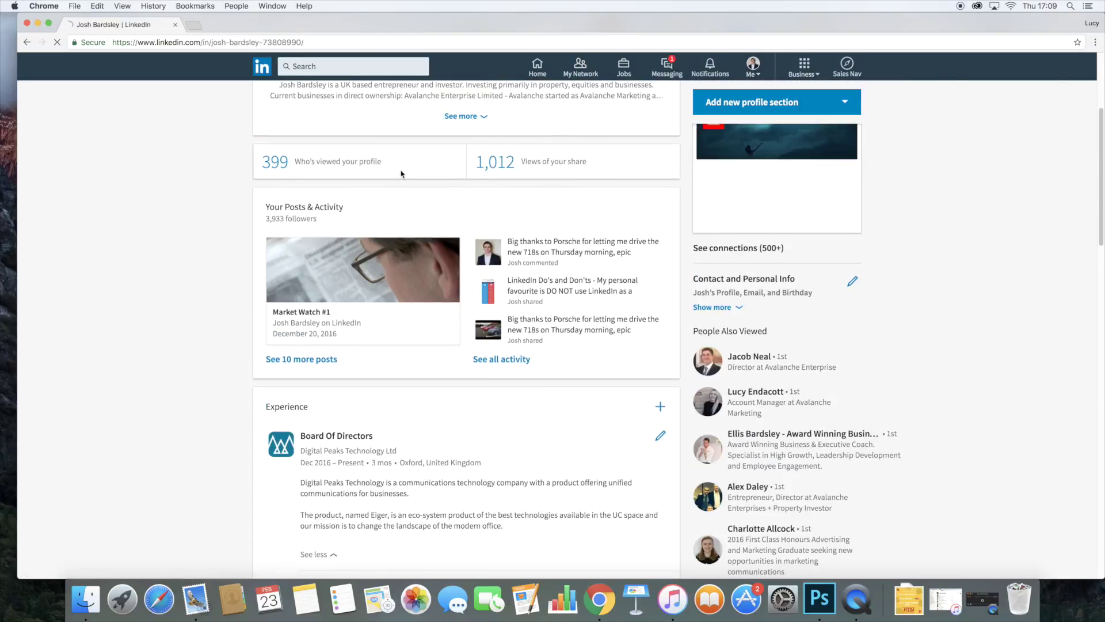
{"action": "scroll", "coordinate": [401, 174], "scroll_direction": "up", "scroll_amount": 5}
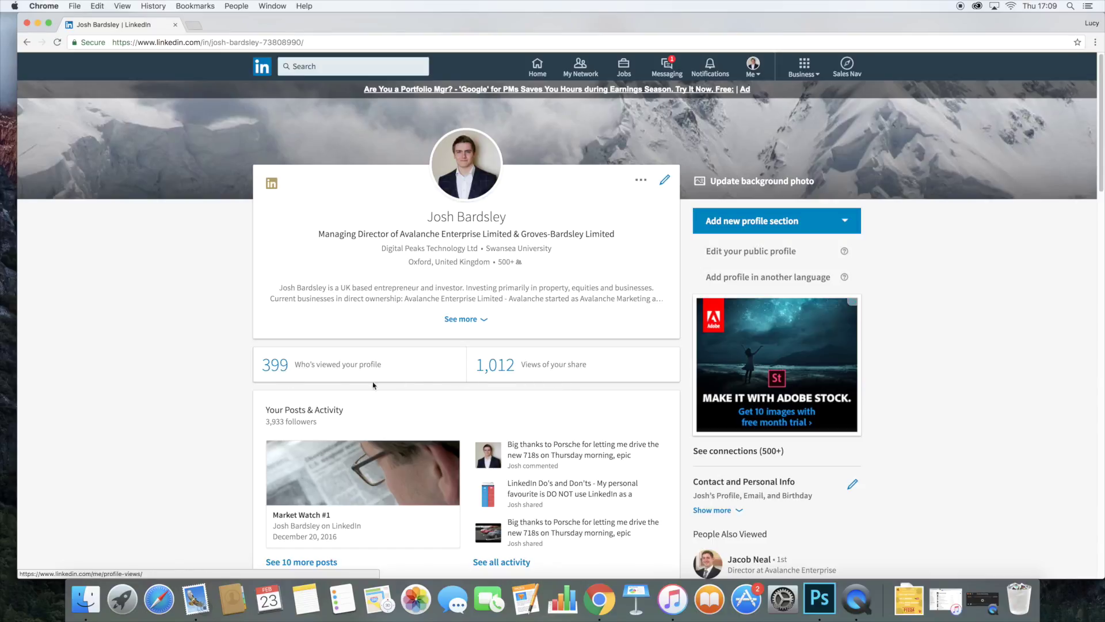
{"action": "scroll", "coordinate": [445, 324], "scroll_direction": "down", "scroll_amount": 8}
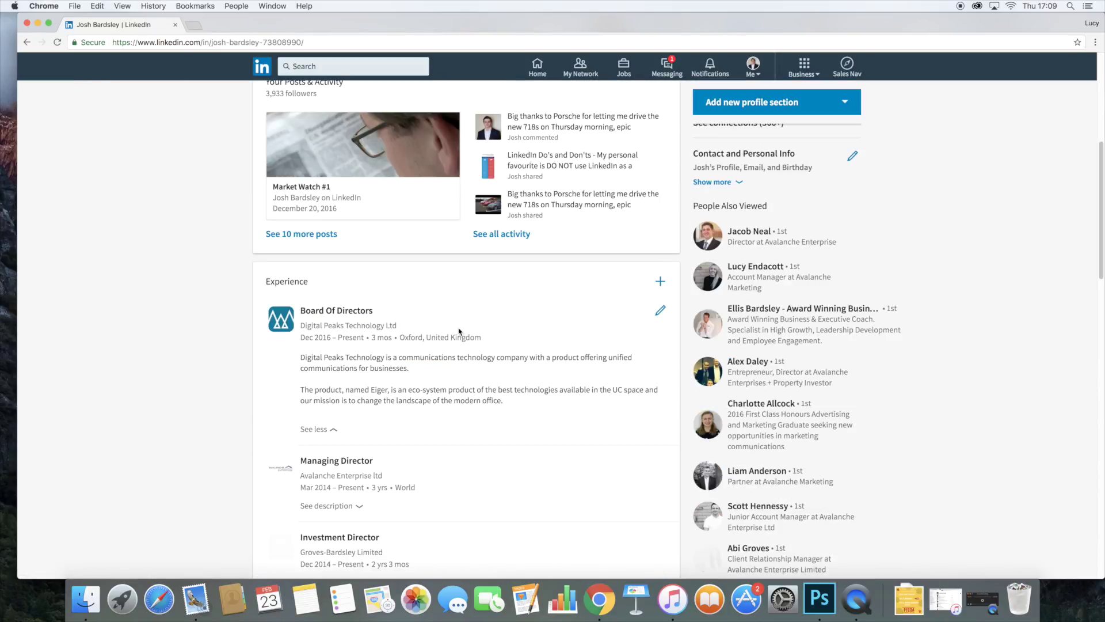
{"action": "scroll", "coordinate": [459, 331], "scroll_direction": "down", "scroll_amount": 15}
{"action": "scroll", "coordinate": [438, 313], "scroll_direction": "down", "scroll_amount": 5}
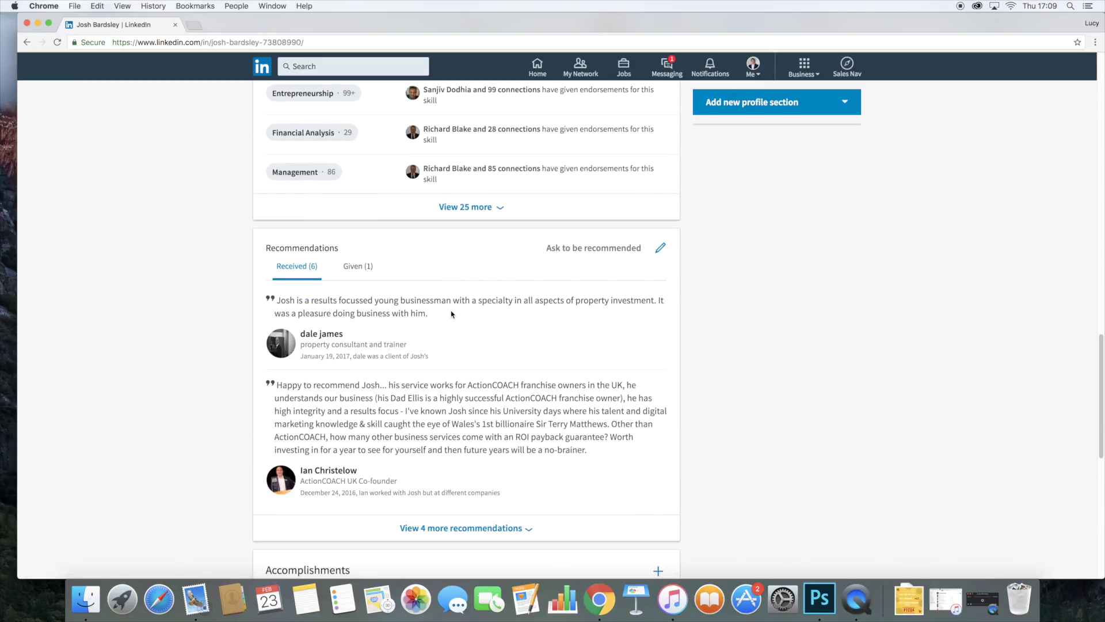
{"action": "scroll", "coordinate": [480, 311], "scroll_direction": "up", "scroll_amount": 8}
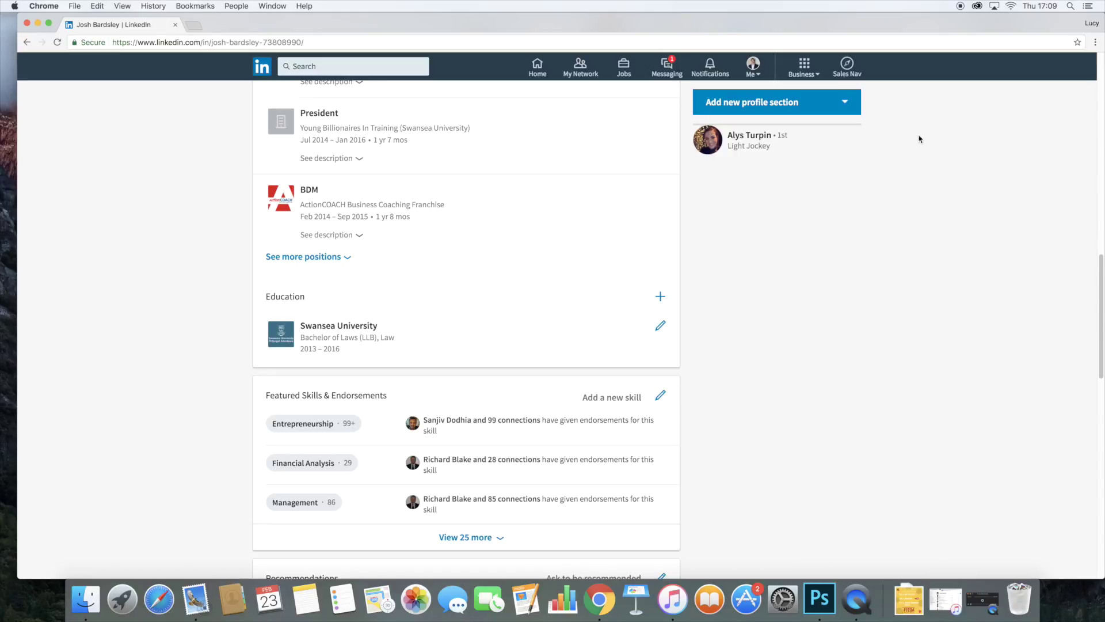
{"action": "scroll", "coordinate": [928, 173], "scroll_direction": "up", "scroll_amount": 5}
{"action": "scroll", "coordinate": [929, 182], "scroll_direction": "up", "scroll_amount": 10}
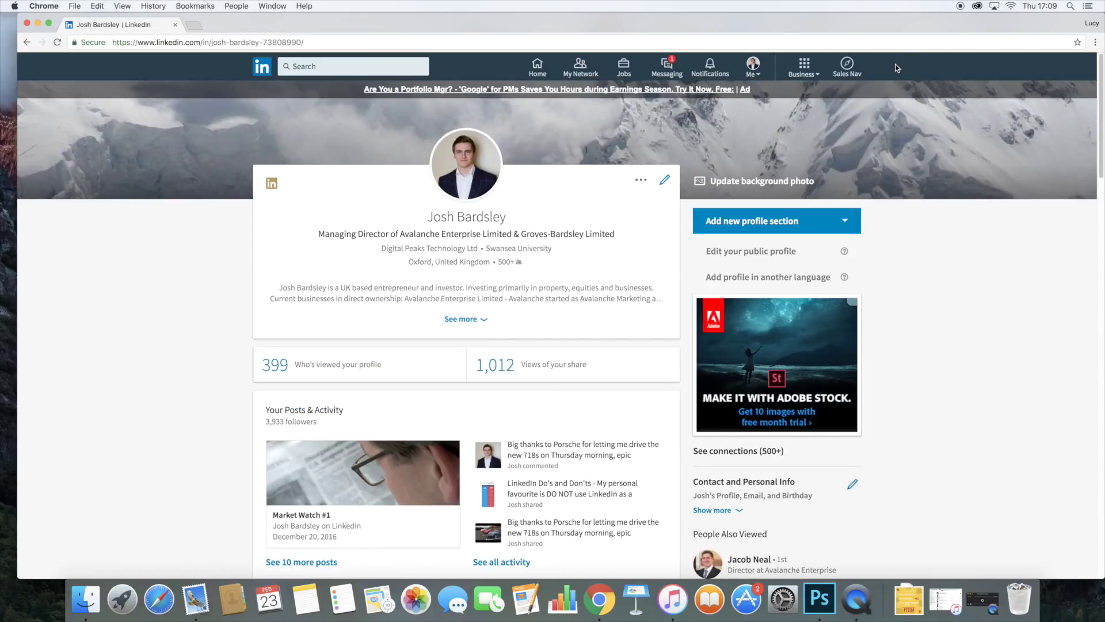
Open Sales Navigator and dismiss the offer to switch to an annual plan.
{"action": "left_click", "coordinate": [847, 68]}
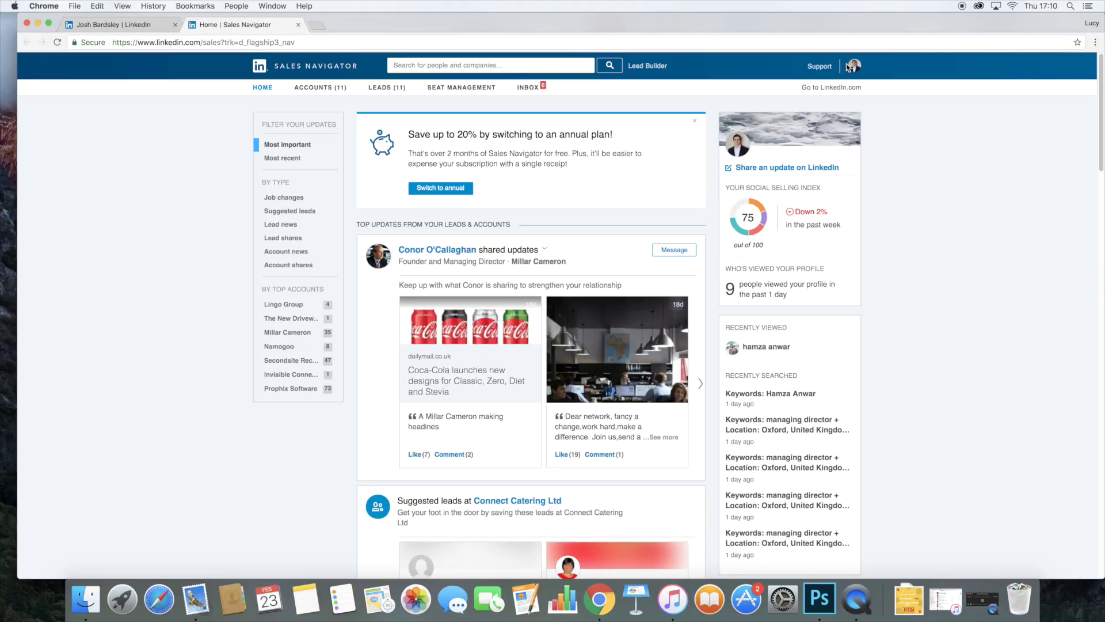
{"action": "left_click", "coordinate": [695, 120]}
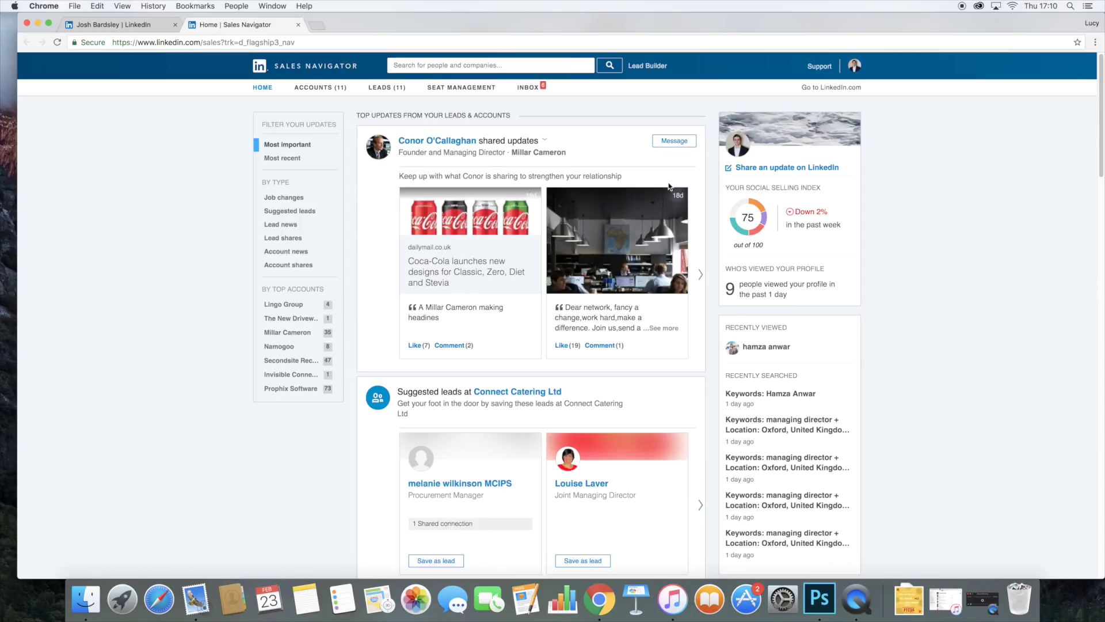
{"action": "left_click", "coordinate": [115, 24]}
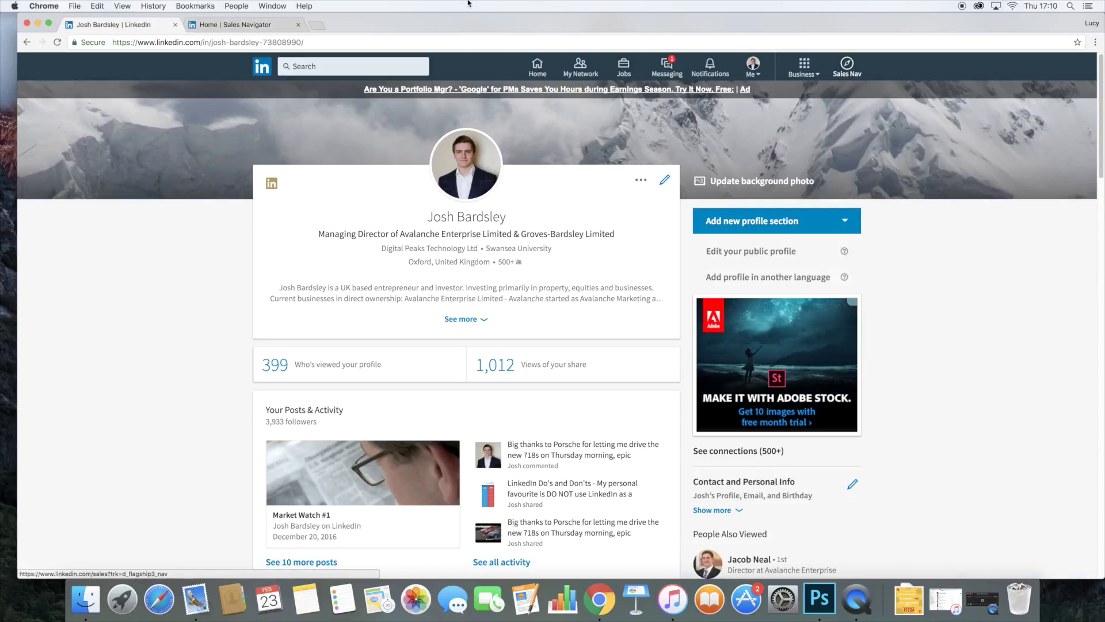
{"action": "left_click", "coordinate": [279, 25]}
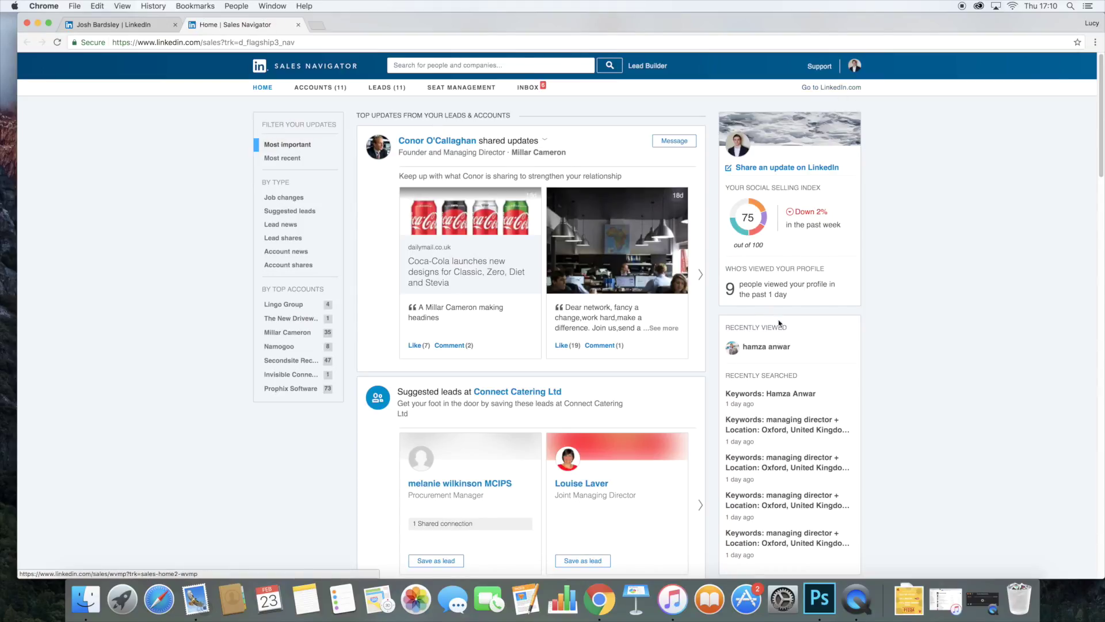
Look through the top updates from leads and accounts on the Sales Navigator home page.
{"action": "scroll", "coordinate": [472, 431], "scroll_direction": "down", "scroll_amount": 10}
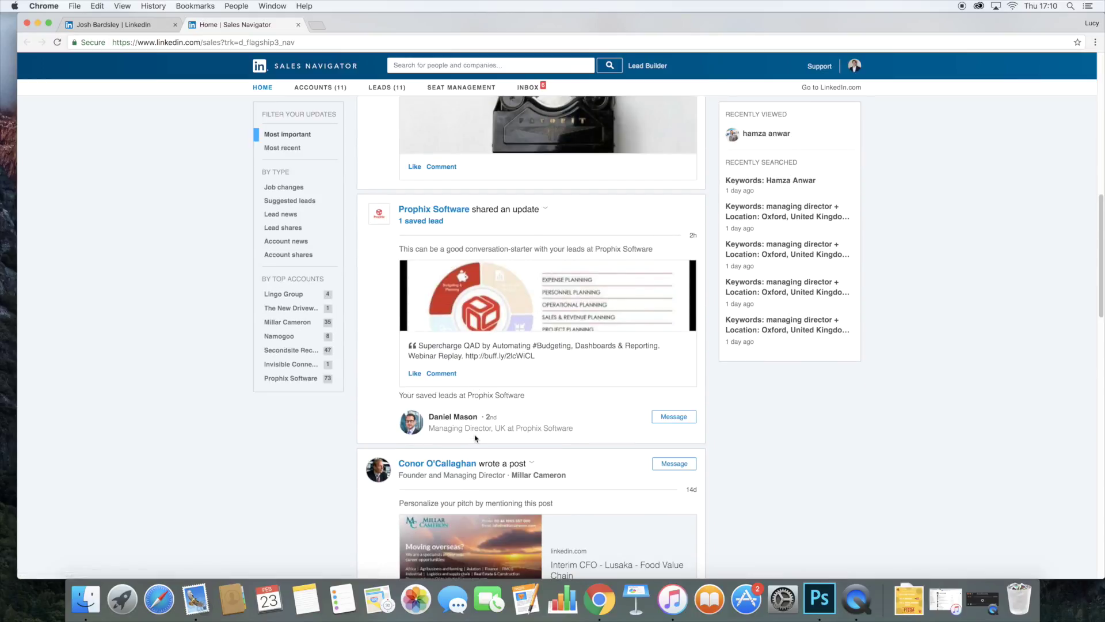
{"action": "scroll", "coordinate": [570, 333], "scroll_direction": "down", "scroll_amount": 7}
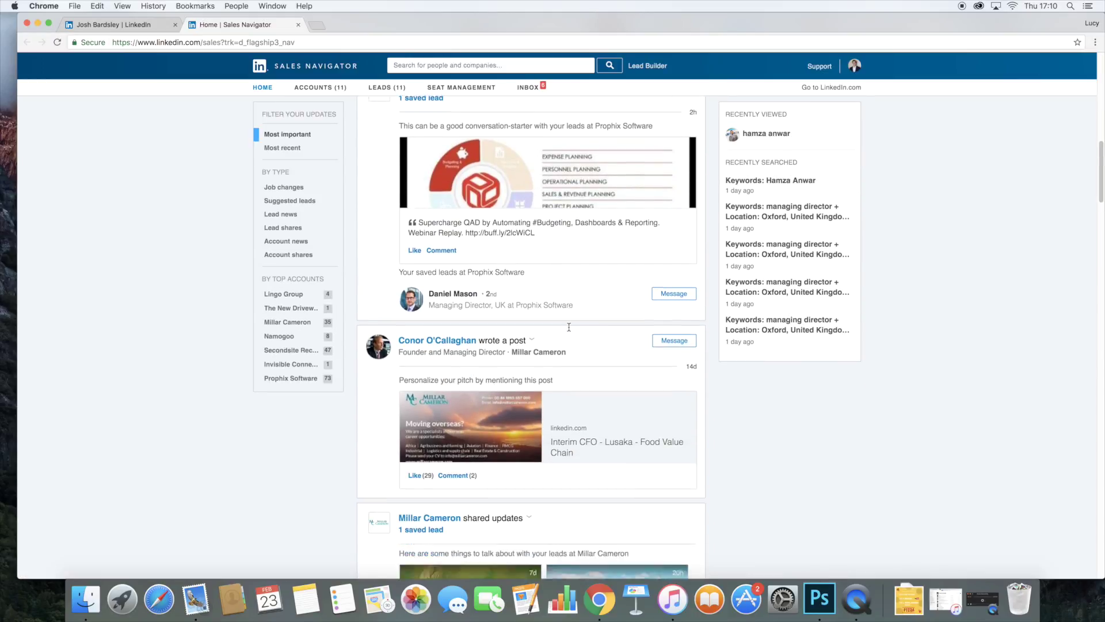
{"action": "scroll", "coordinate": [570, 333], "scroll_direction": "up", "scroll_amount": 17}
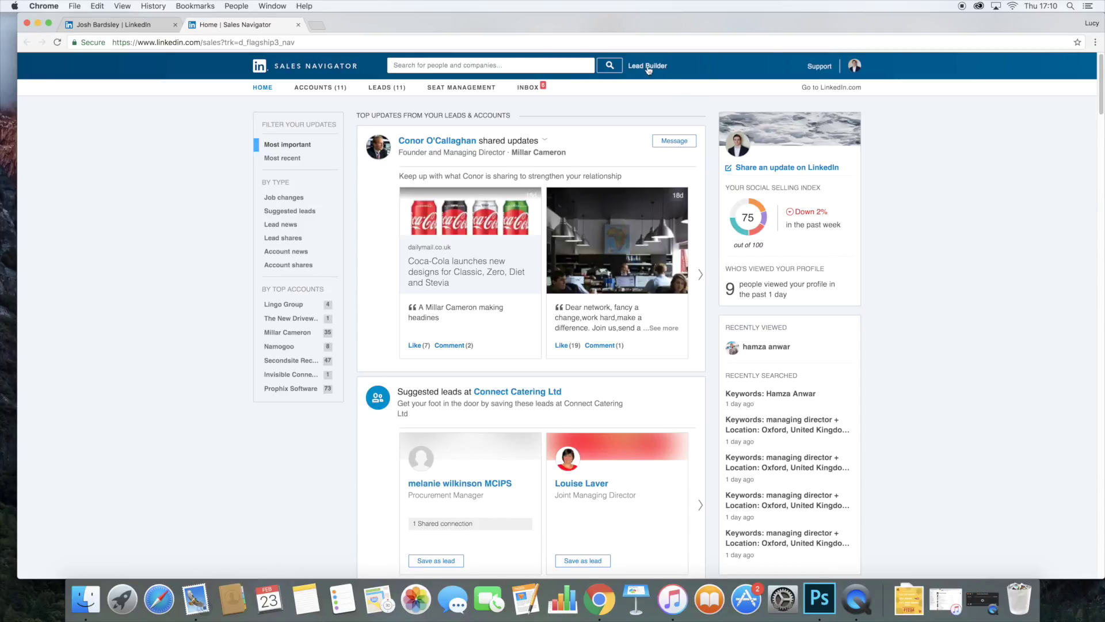
Open the list of saved leads and look through its entries.
{"action": "left_click", "coordinate": [398, 88]}
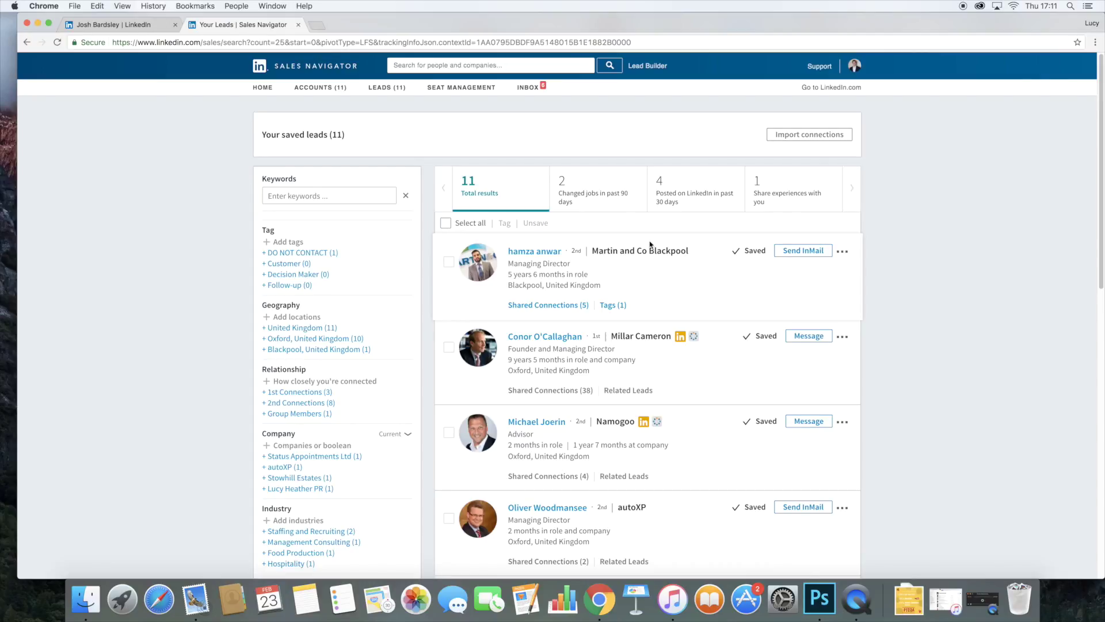
{"action": "scroll", "coordinate": [637, 243], "scroll_direction": "down", "scroll_amount": 10}
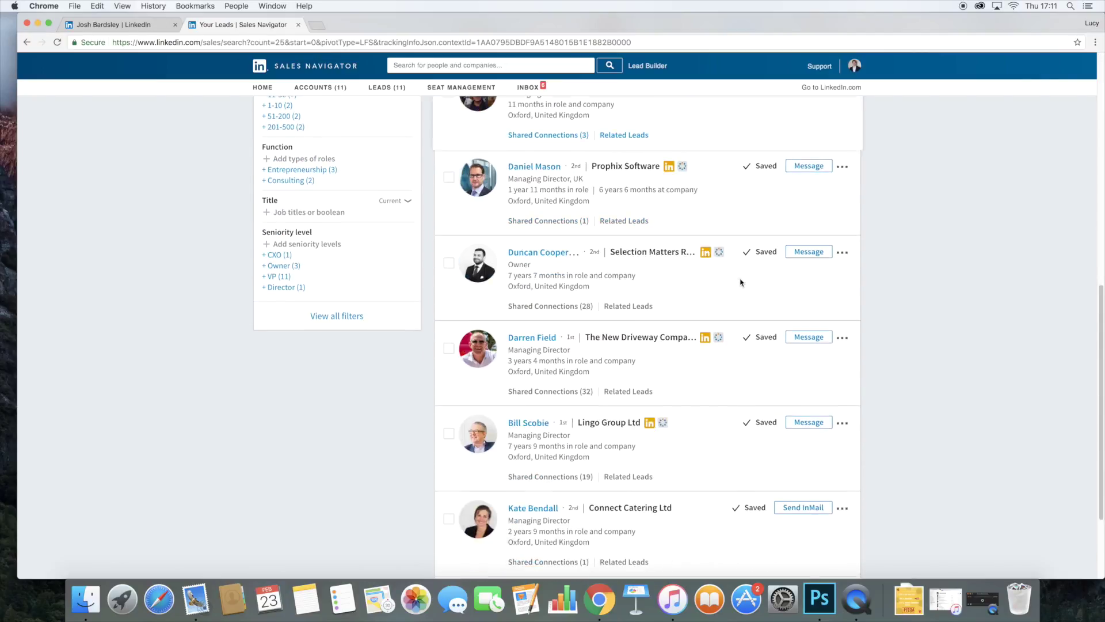
{"action": "scroll", "coordinate": [495, 295], "scroll_direction": "down", "scroll_amount": 1}
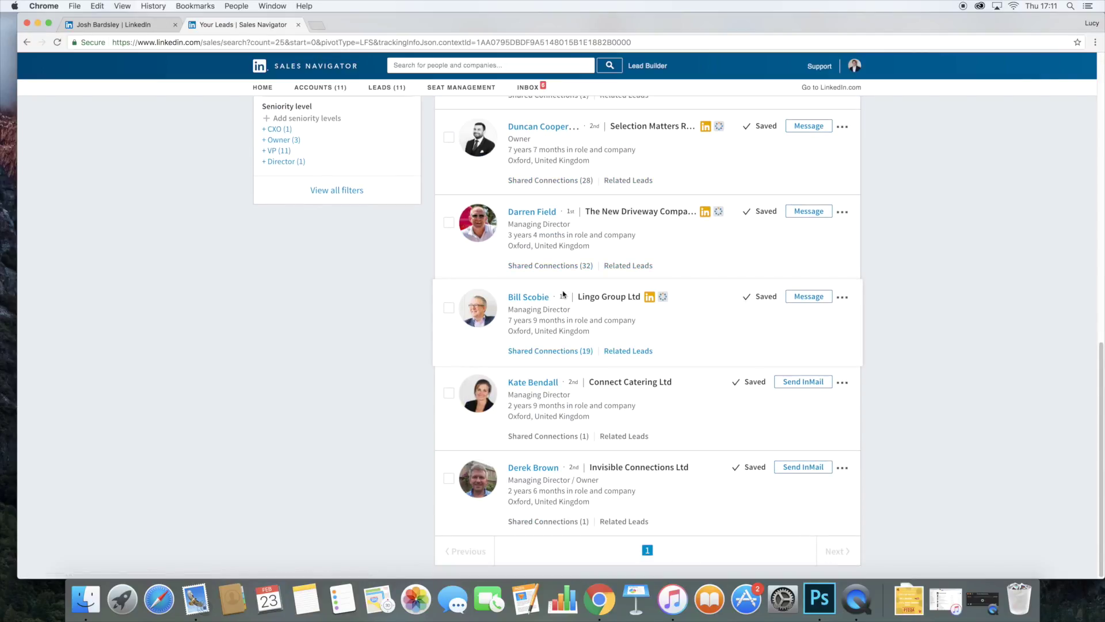
{"action": "scroll", "coordinate": [620, 304], "scroll_direction": "up", "scroll_amount": 10}
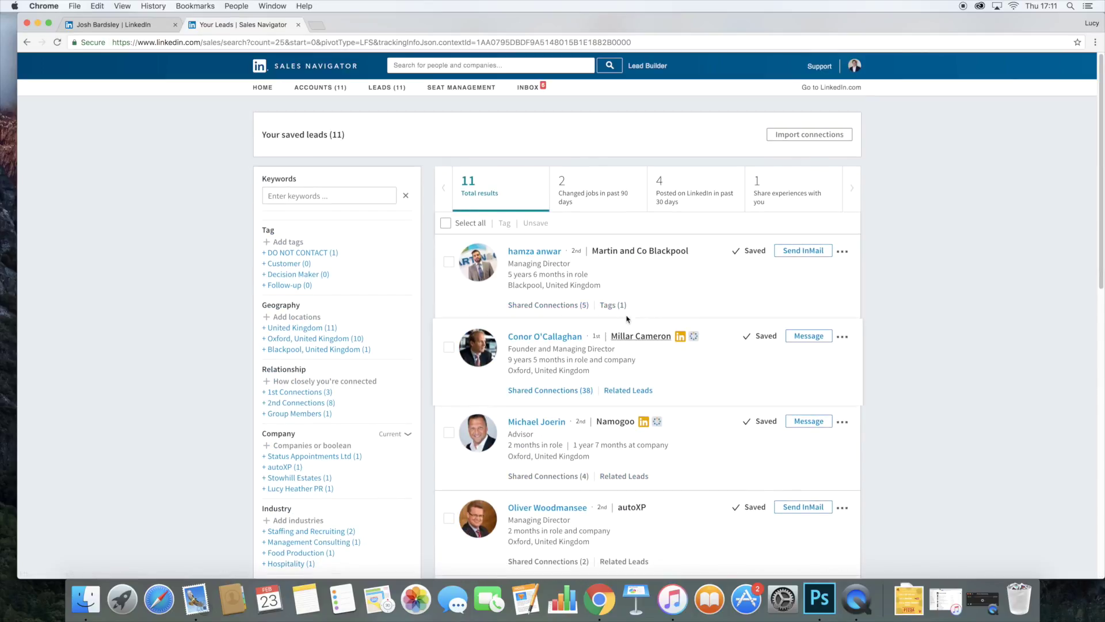
Start an advanced search in Lead Builder with the keywords "managing directors".
{"action": "left_click", "coordinate": [647, 67]}
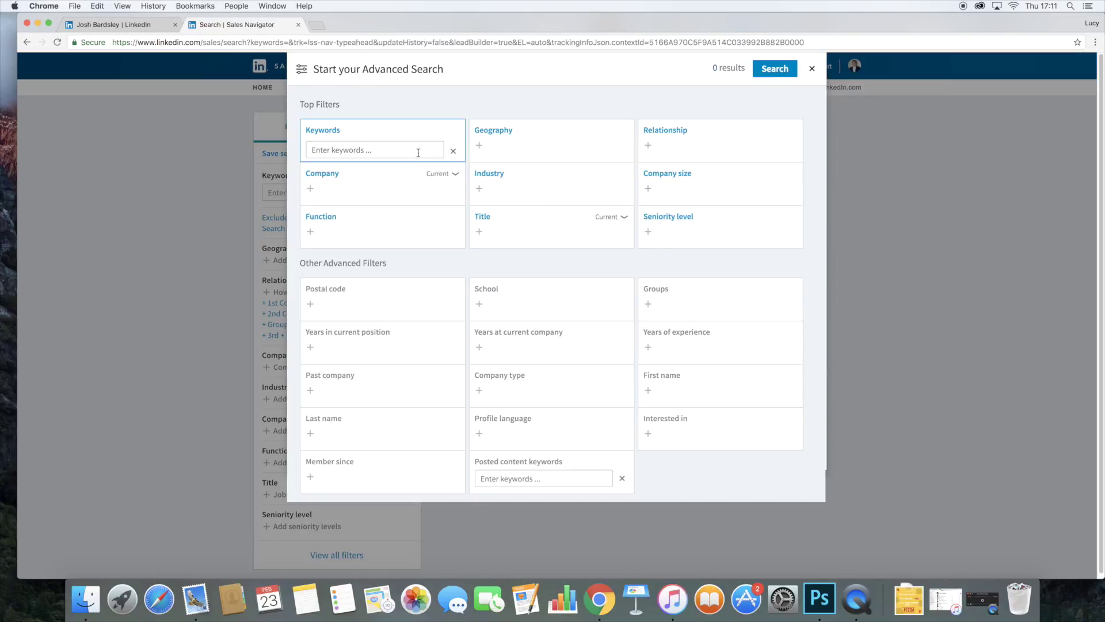
{"action": "left_click", "coordinate": [398, 153]}
{"action": "type", "text": "m"}
{"action": "key", "text": "BackSpace"}
{"action": "type", "text": "managing directors"}
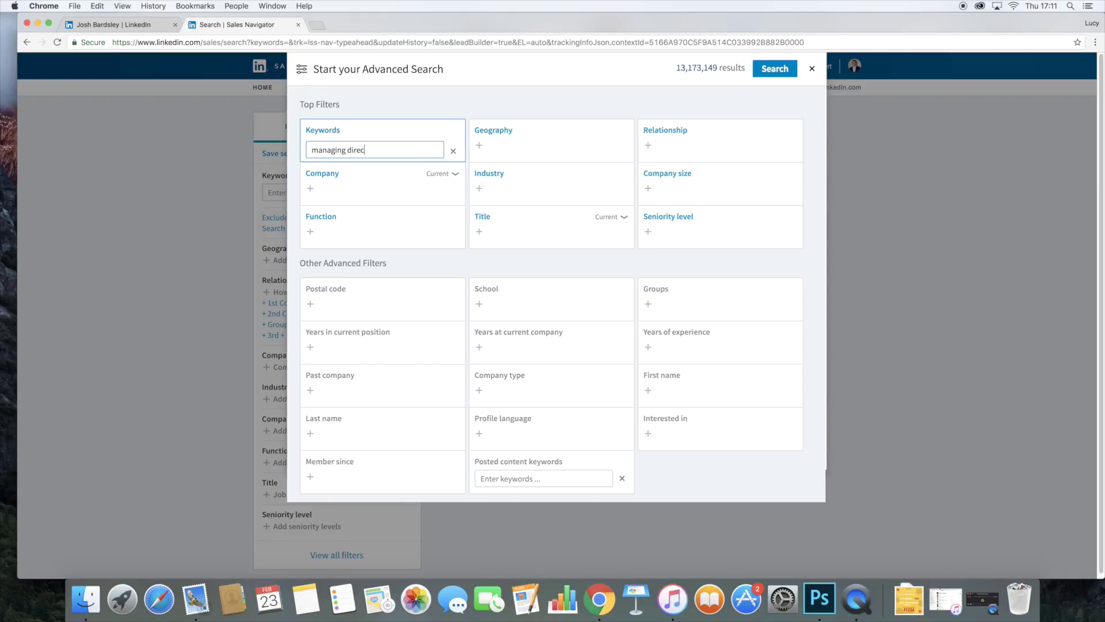
Restrict the lead search to the geography Oxford, United Kingdom, and the company size 51-200.
{"action": "left_click", "coordinate": [543, 150]}
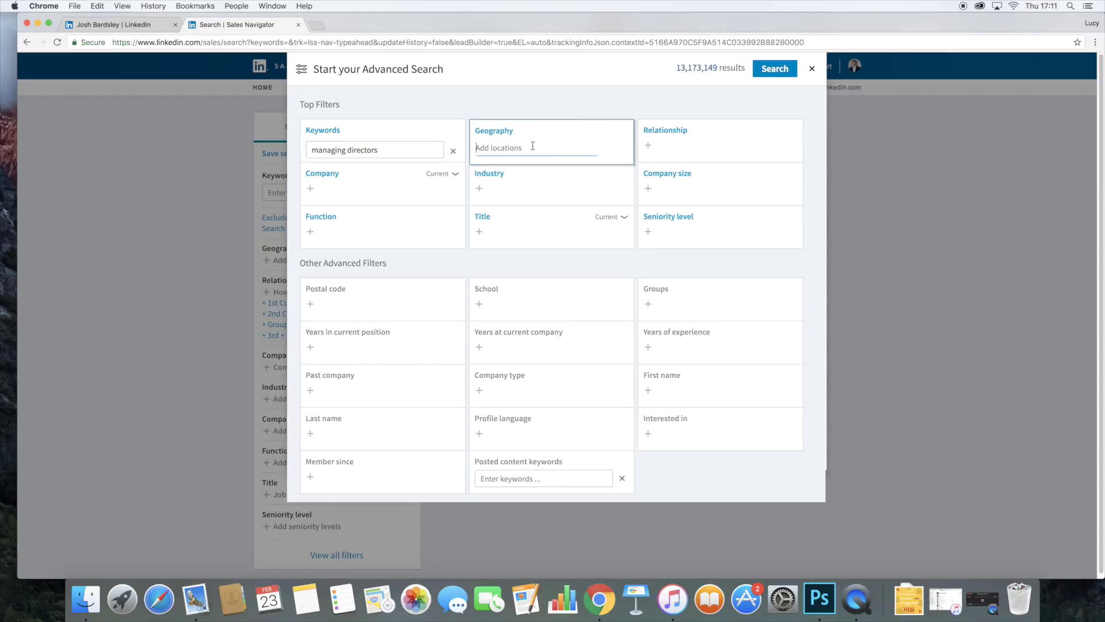
{"action": "type", "text": "oxford"}
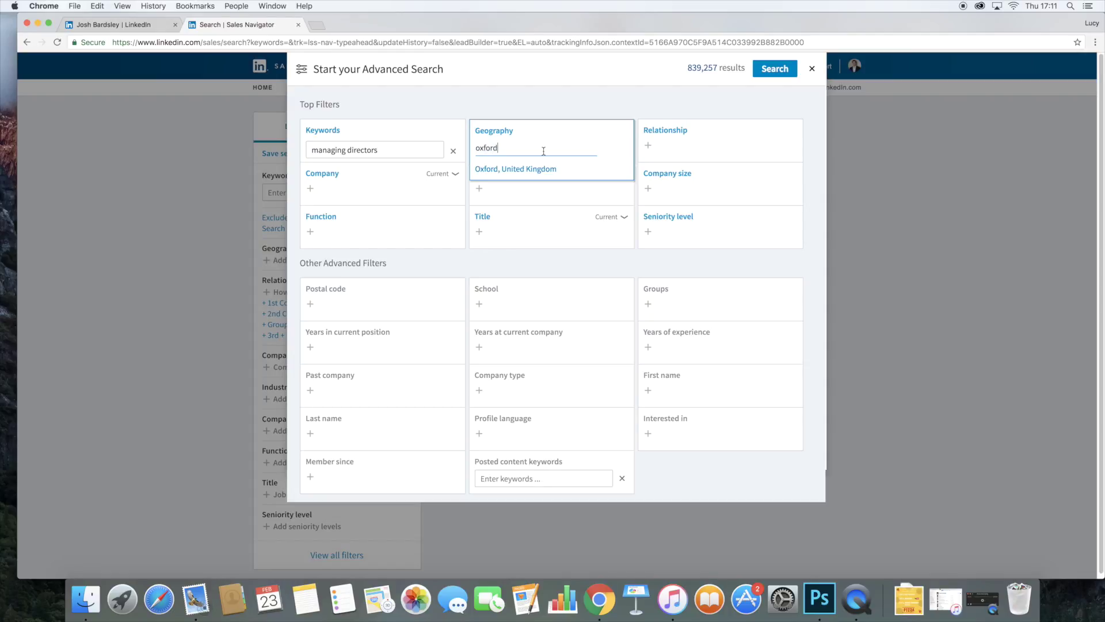
{"action": "left_click", "coordinate": [509, 168]}
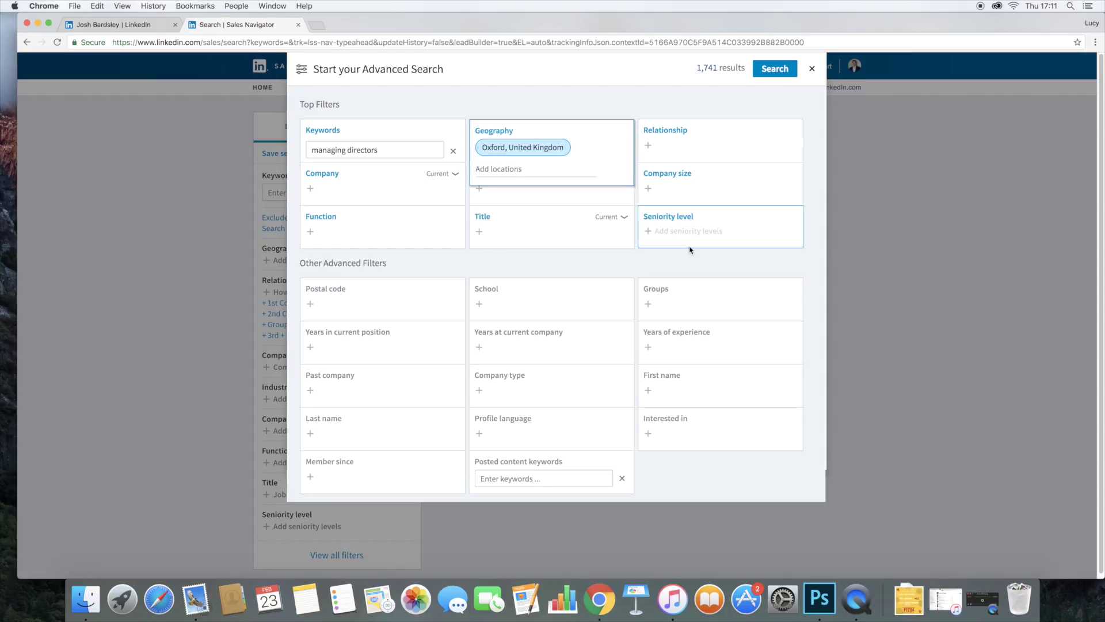
{"action": "left_click", "coordinate": [529, 264]}
{"action": "left_click", "coordinate": [685, 191]}
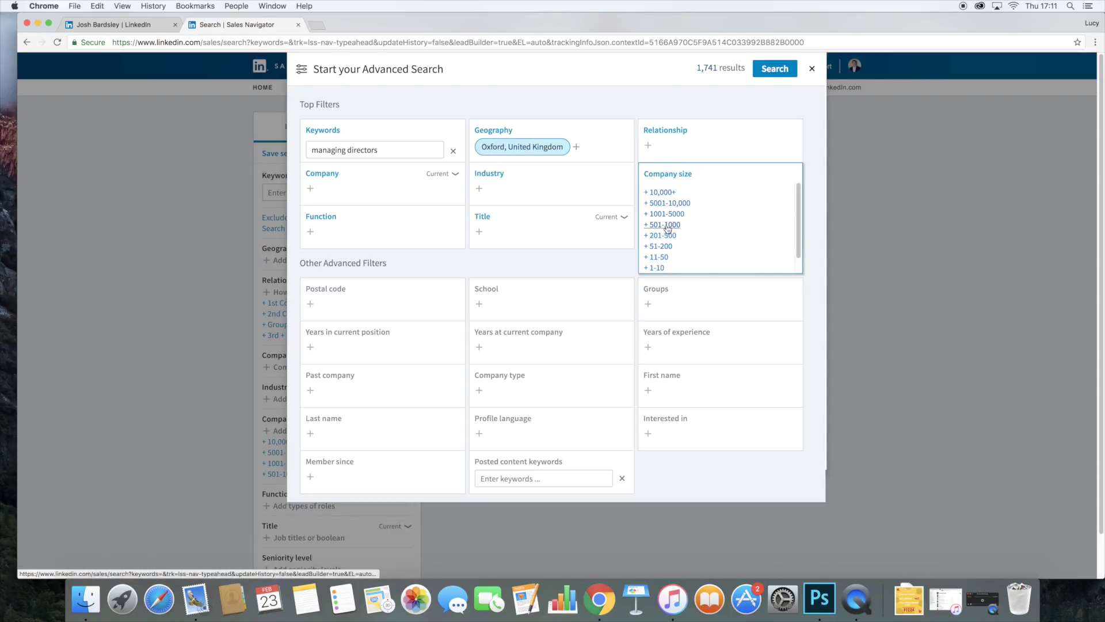
{"action": "left_click", "coordinate": [660, 246]}
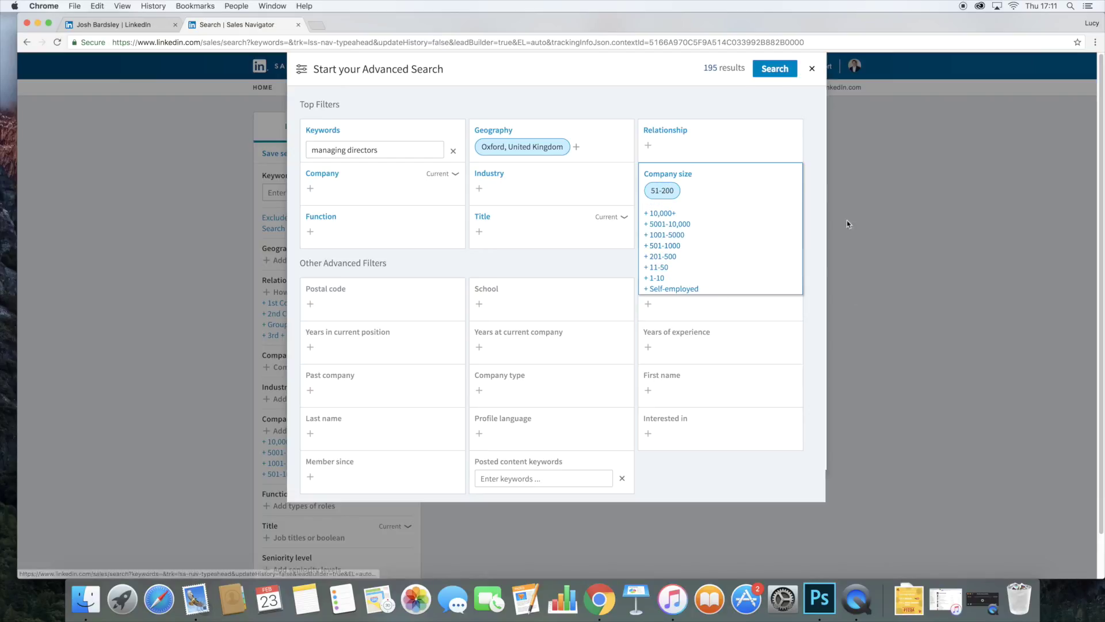
Run the lead search and narrow its results to 2nd Connections.
{"action": "left_click", "coordinate": [817, 217]}
{"action": "left_click", "coordinate": [777, 72]}
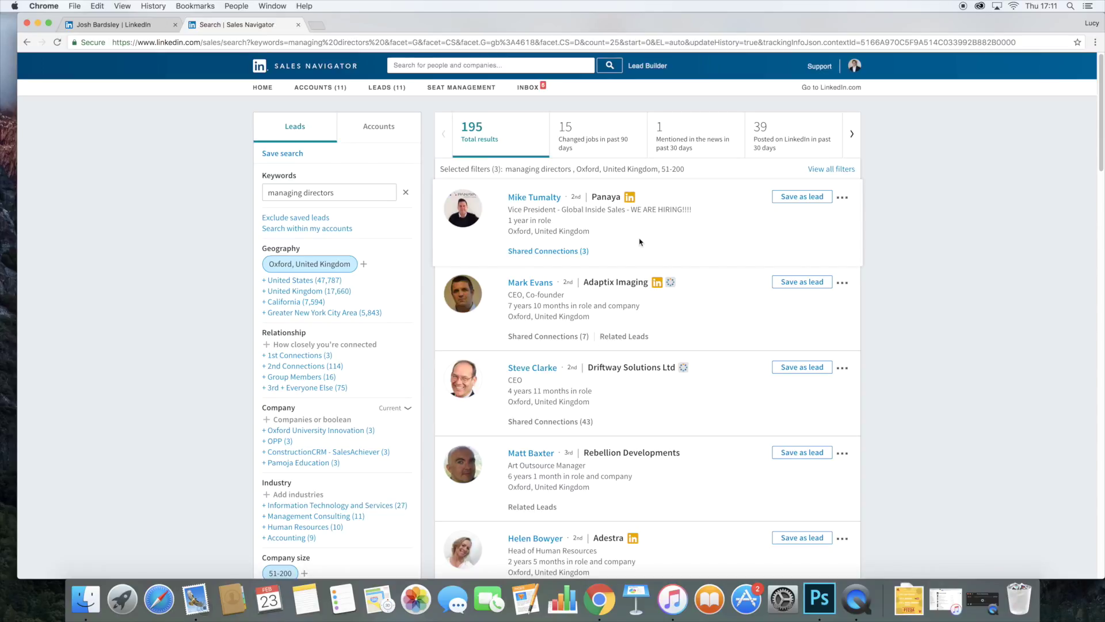
{"action": "scroll", "coordinate": [630, 237], "scroll_direction": "down", "scroll_amount": 1}
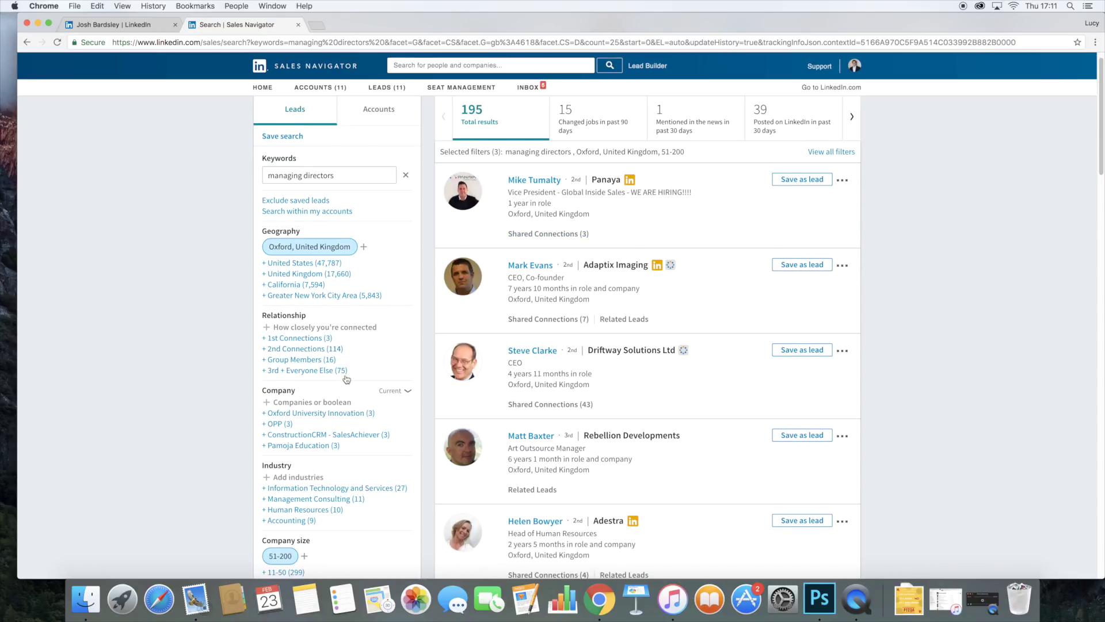
{"action": "left_click", "coordinate": [311, 349]}
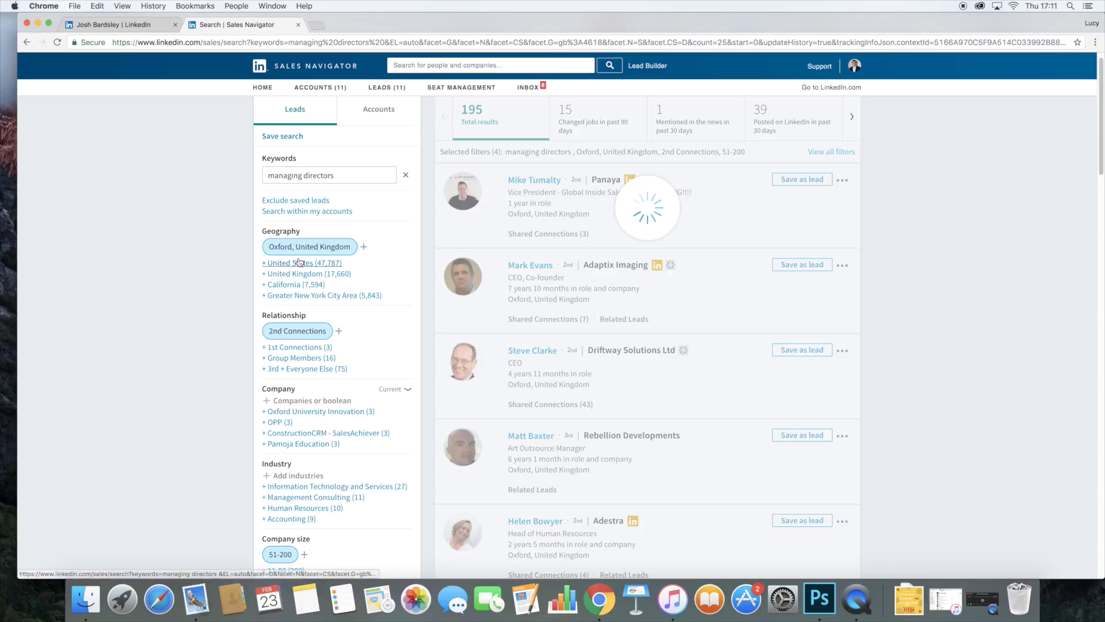
{"action": "scroll", "coordinate": [319, 381], "scroll_direction": "down", "scroll_amount": 6}
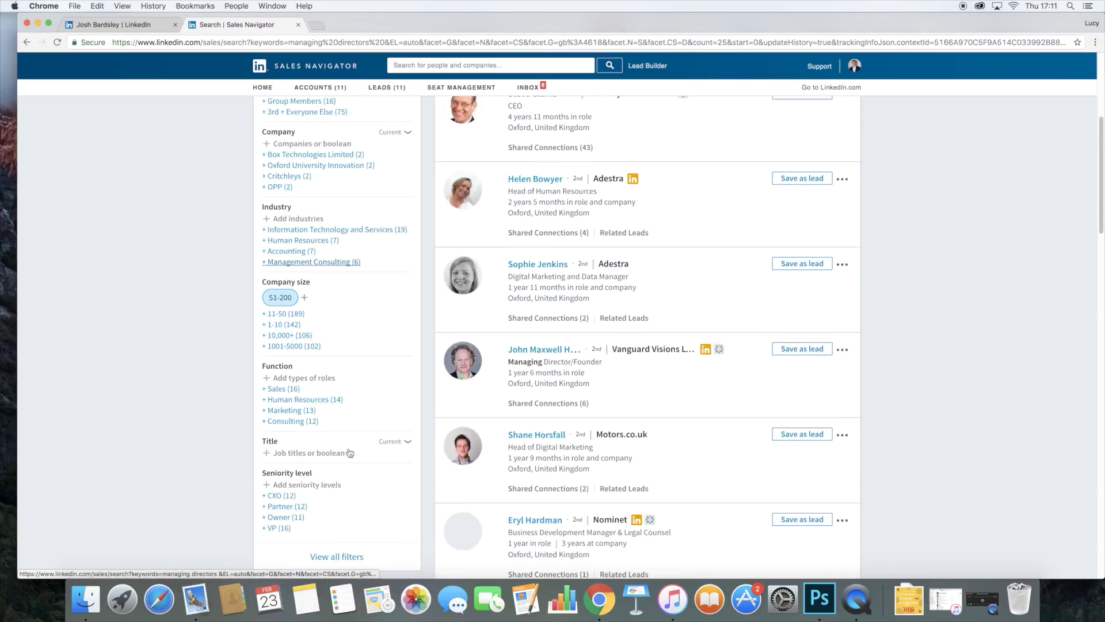
{"action": "scroll", "coordinate": [319, 381], "scroll_direction": "up", "scroll_amount": 6}
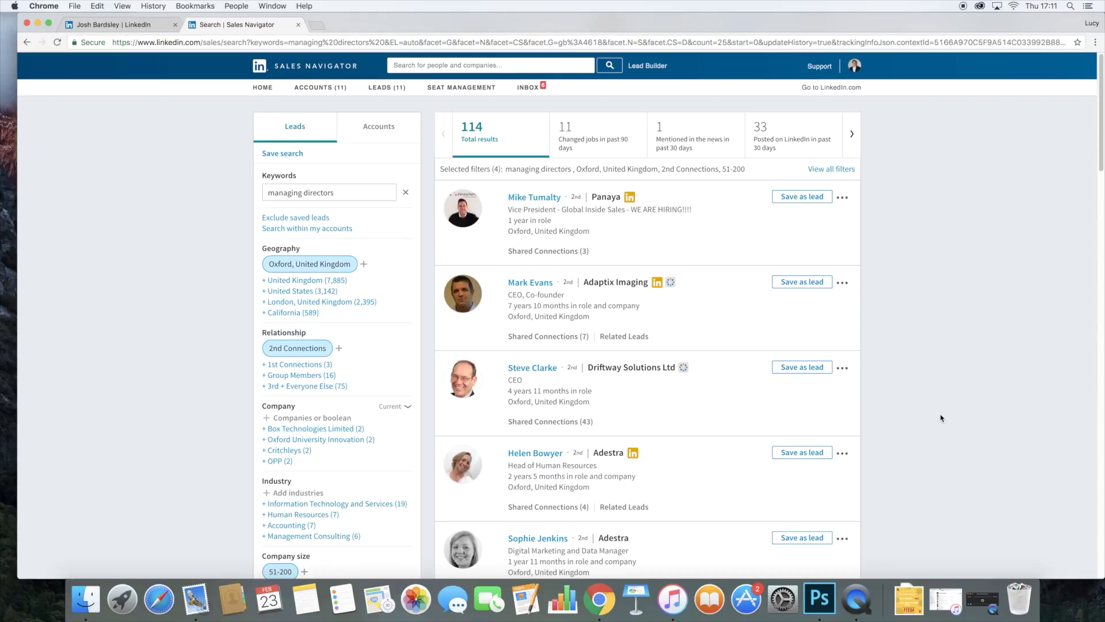
Send a connection invitation with the default message to the Panaya lead in the search results.
{"action": "left_click", "coordinate": [801, 198]}
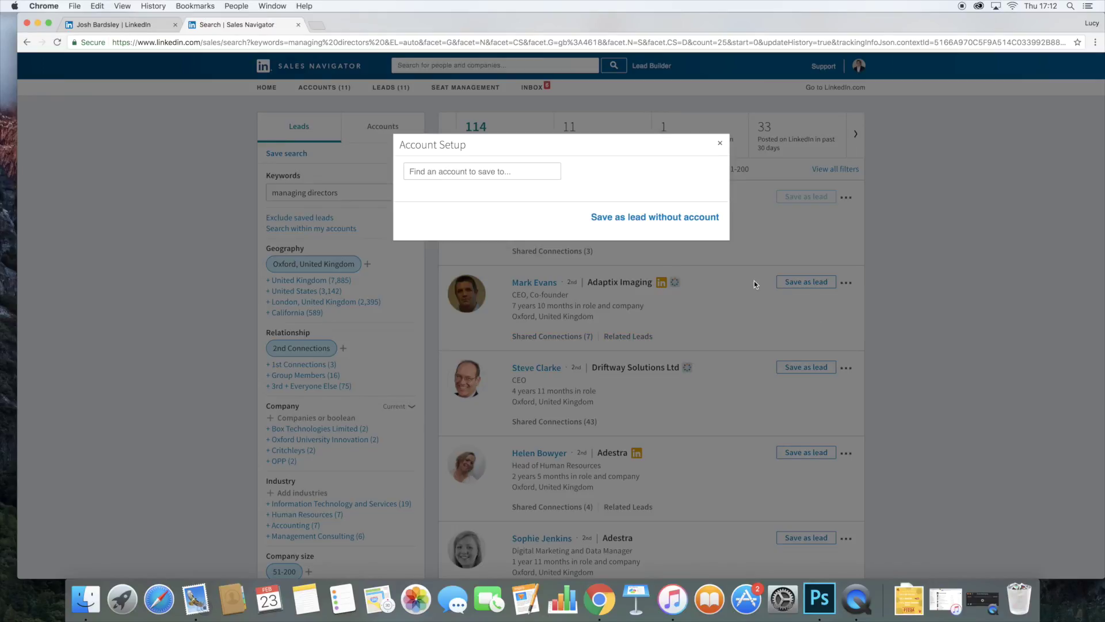
{"action": "left_click", "coordinate": [719, 144]}
{"action": "left_click", "coordinate": [846, 197]}
{"action": "left_click", "coordinate": [794, 223]}
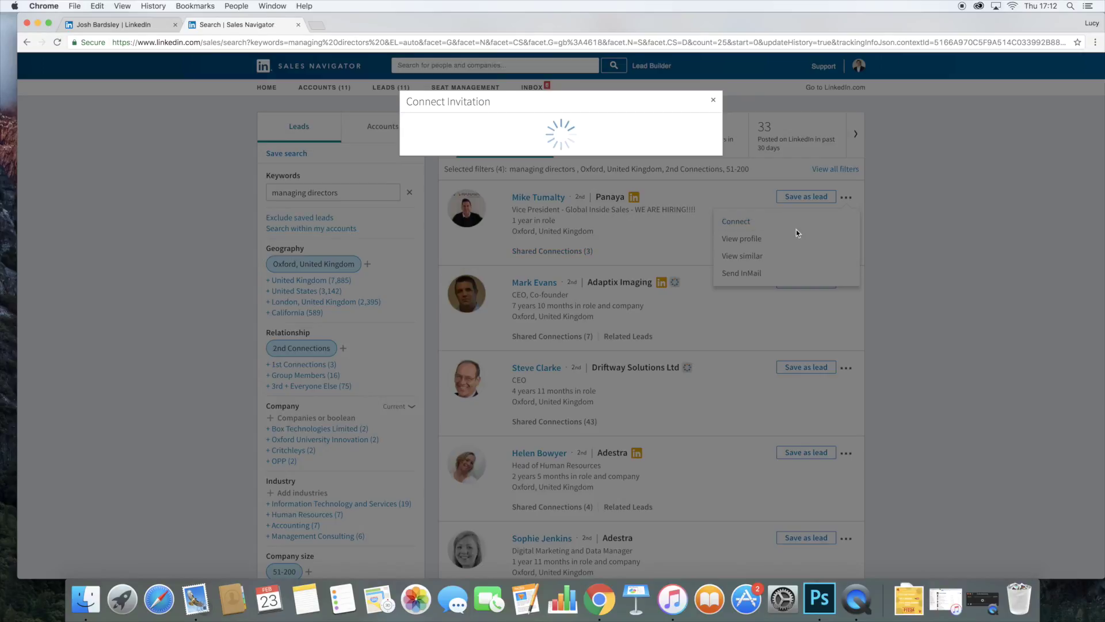
{"action": "left_click", "coordinate": [671, 248]}
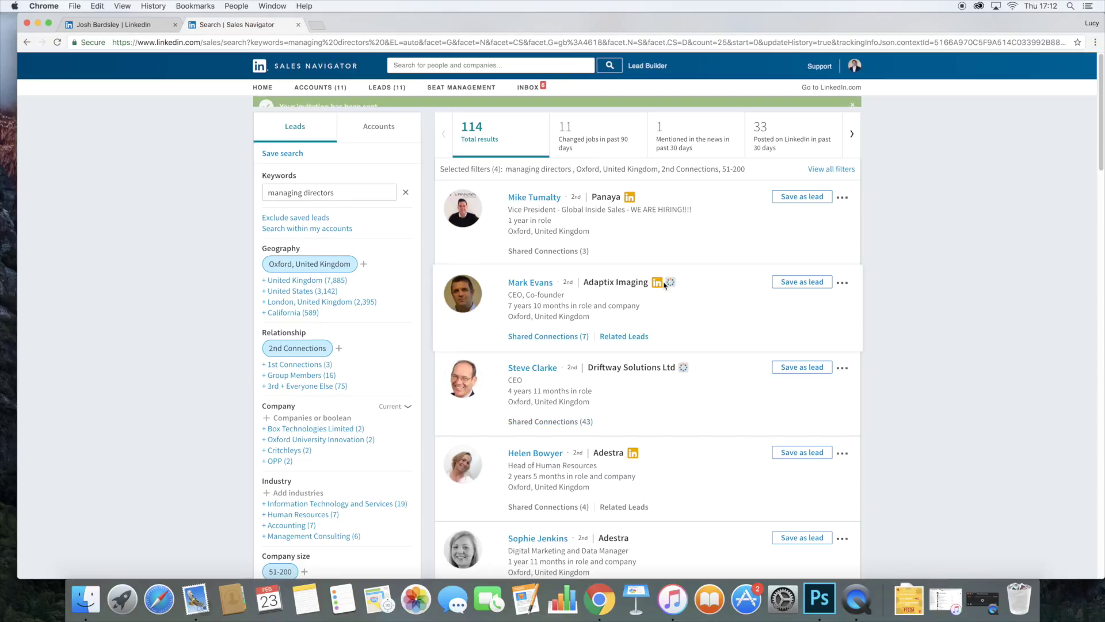
Save the Adaptix Imaging CEO as a lead for Mirada Medical and send them a connection invitation with the default message.
{"action": "left_click", "coordinate": [797, 285]}
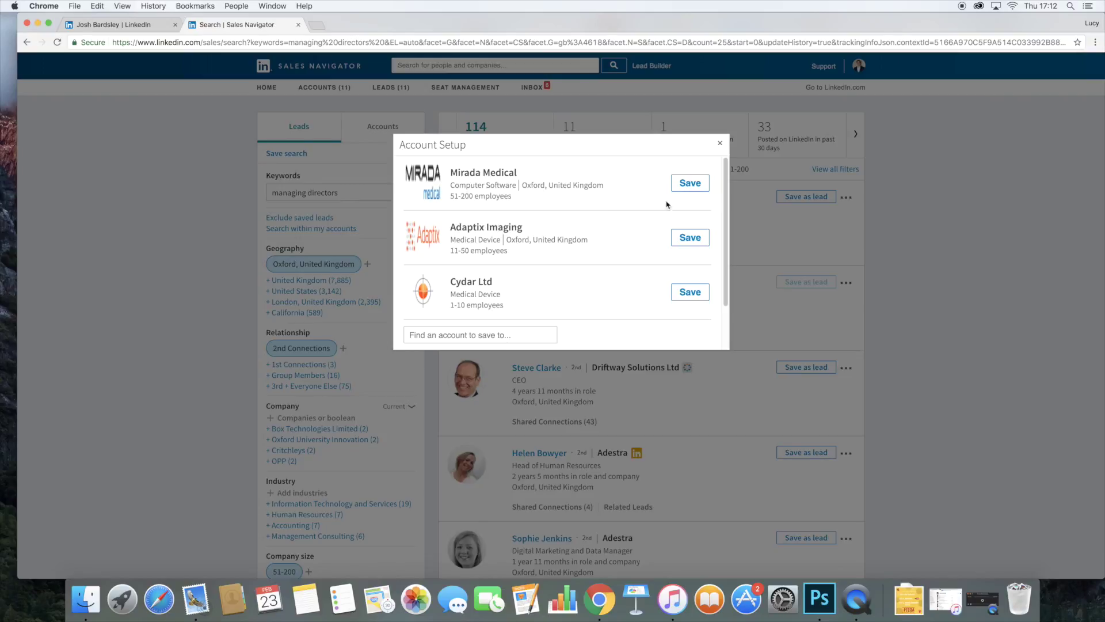
{"action": "left_click", "coordinate": [694, 186]}
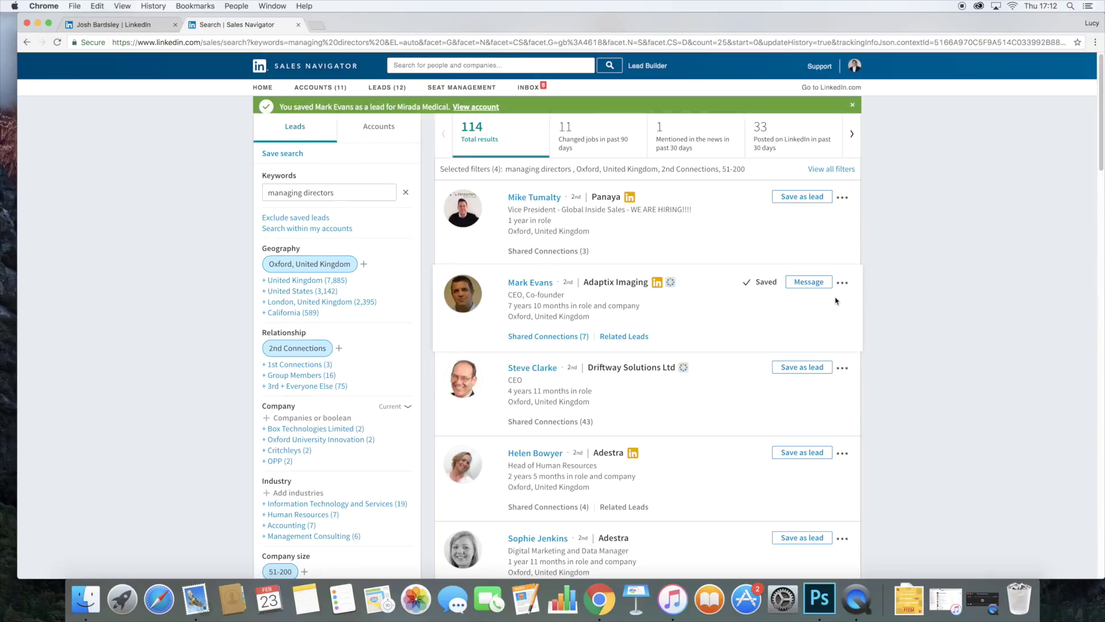
{"action": "left_click", "coordinate": [845, 283]}
{"action": "left_click", "coordinate": [783, 306]}
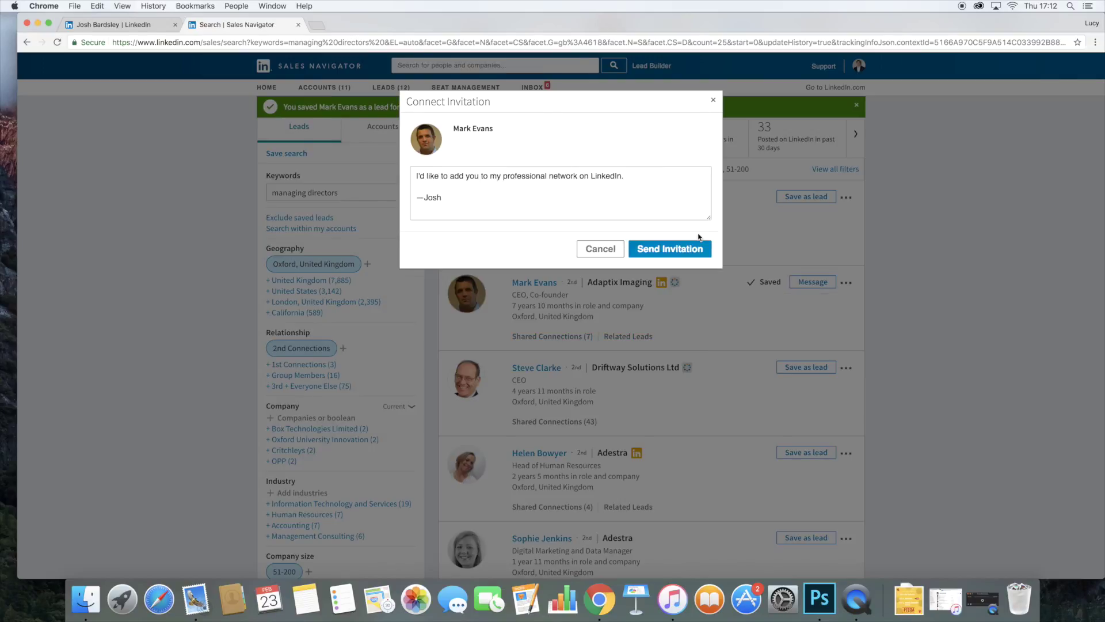
{"action": "left_click", "coordinate": [670, 250]}
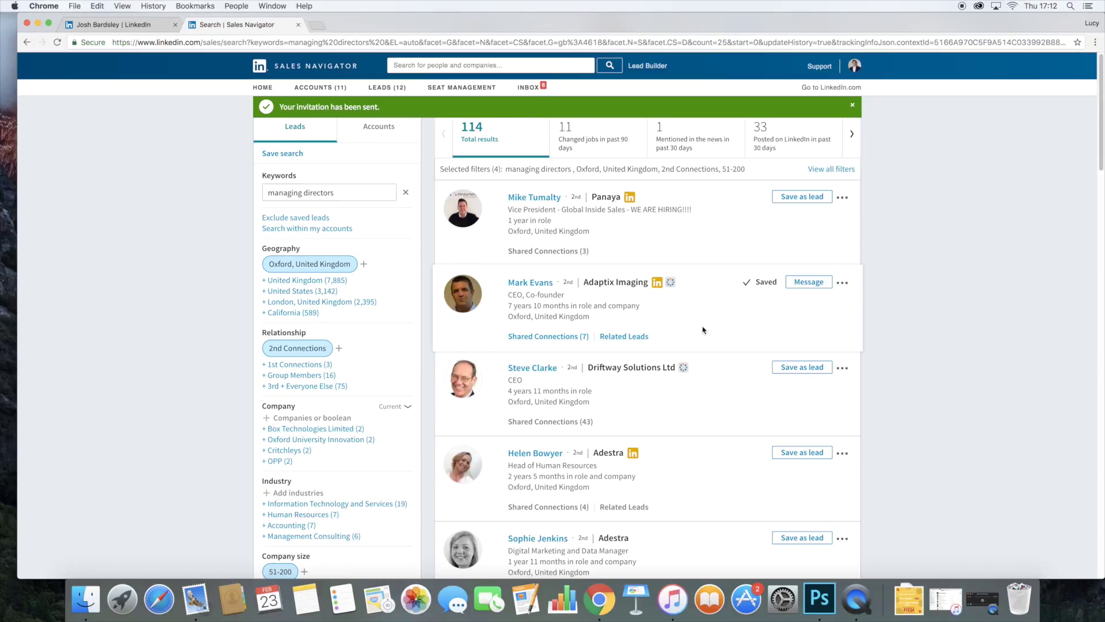
{"action": "left_click", "coordinate": [842, 282]}
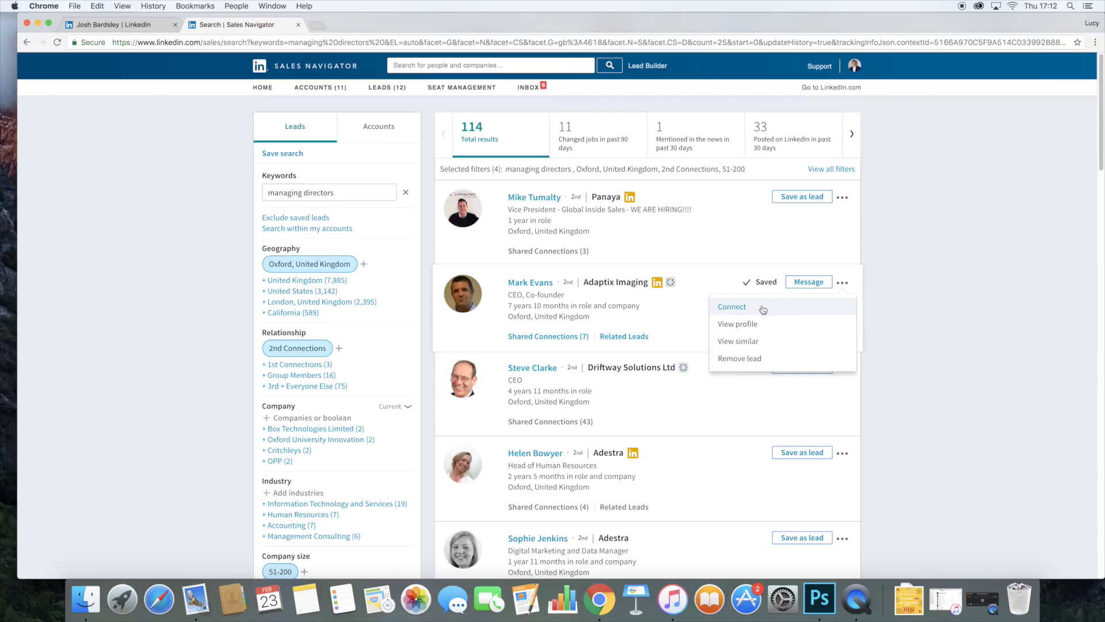
{"action": "left_click", "coordinate": [715, 273]}
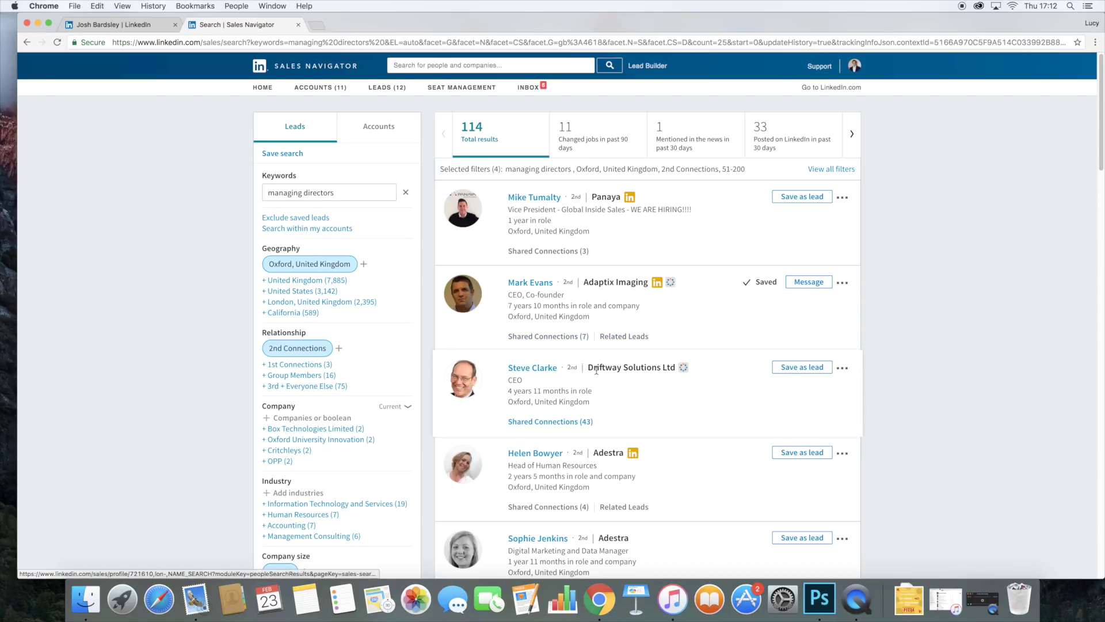
Save the Driftway Solutions Ltd CEO as a lead for the account Hellios Information.
{"action": "mouse_move", "coordinate": [842, 368]}
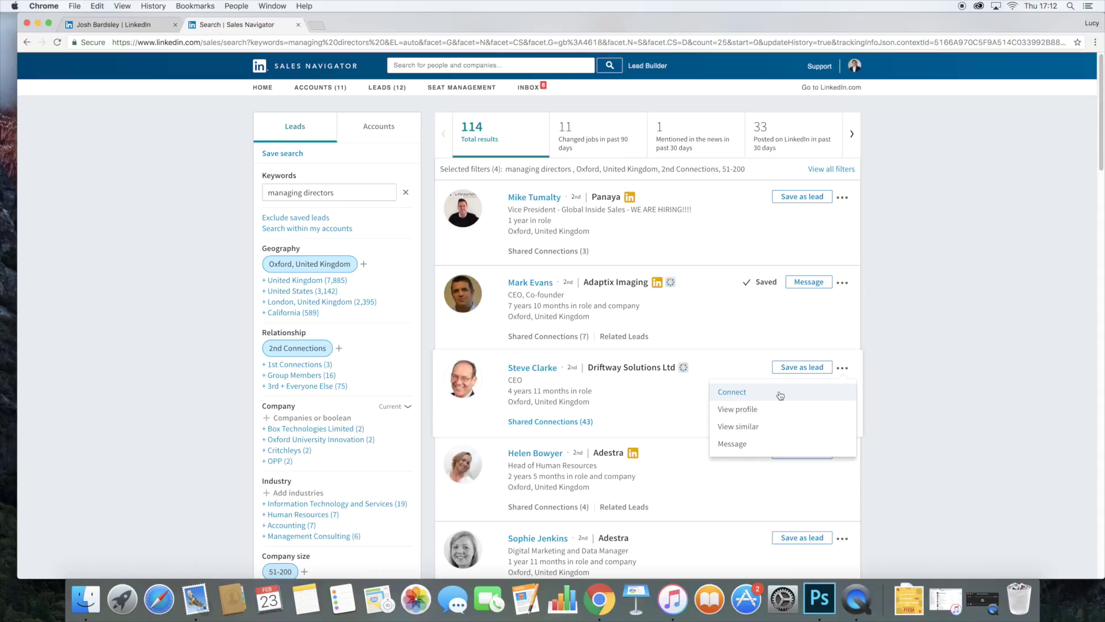
{"action": "left_click", "coordinate": [800, 369]}
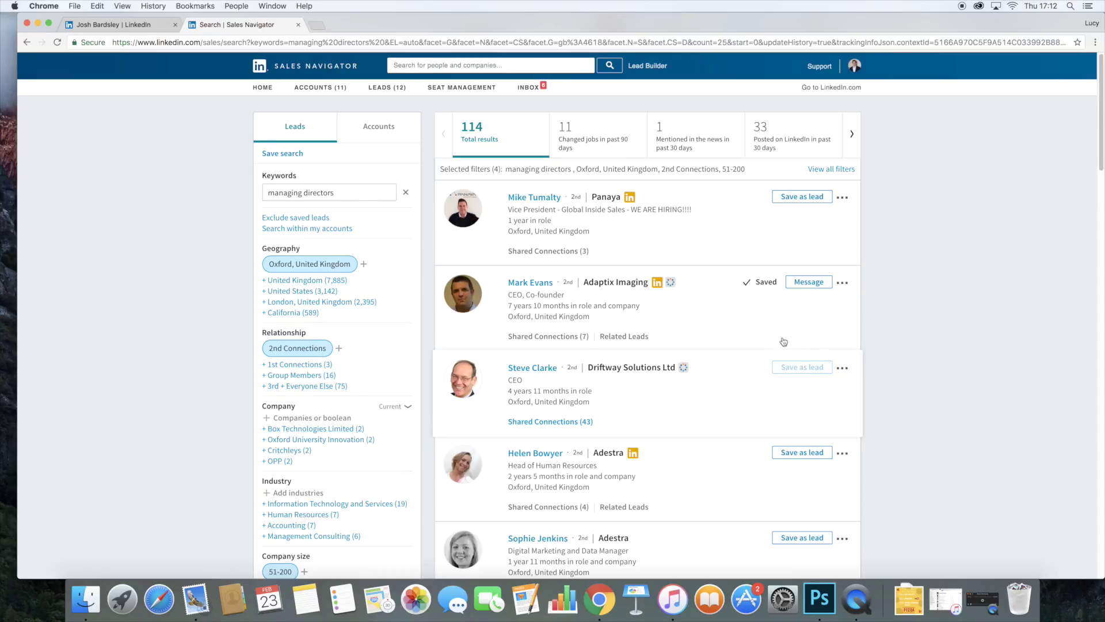
{"action": "left_click", "coordinate": [690, 183]}
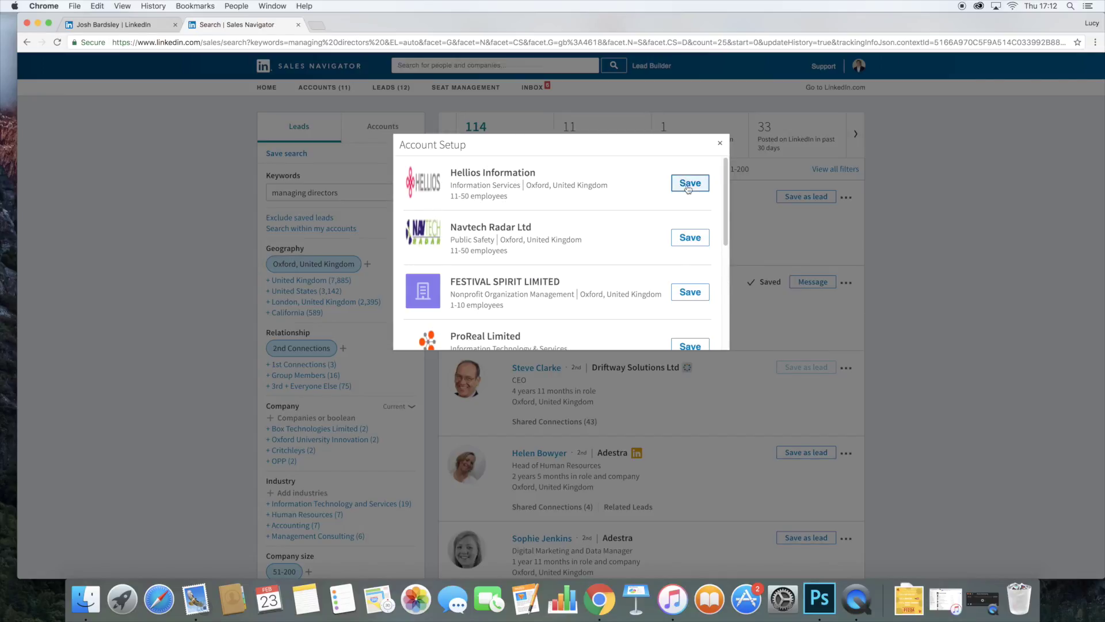
Replace the default message in the Driftway Solutions lead's connection invitation with a first-name greeting, and close the invitation without sending it.
{"action": "mouse_move", "coordinate": [851, 376]}
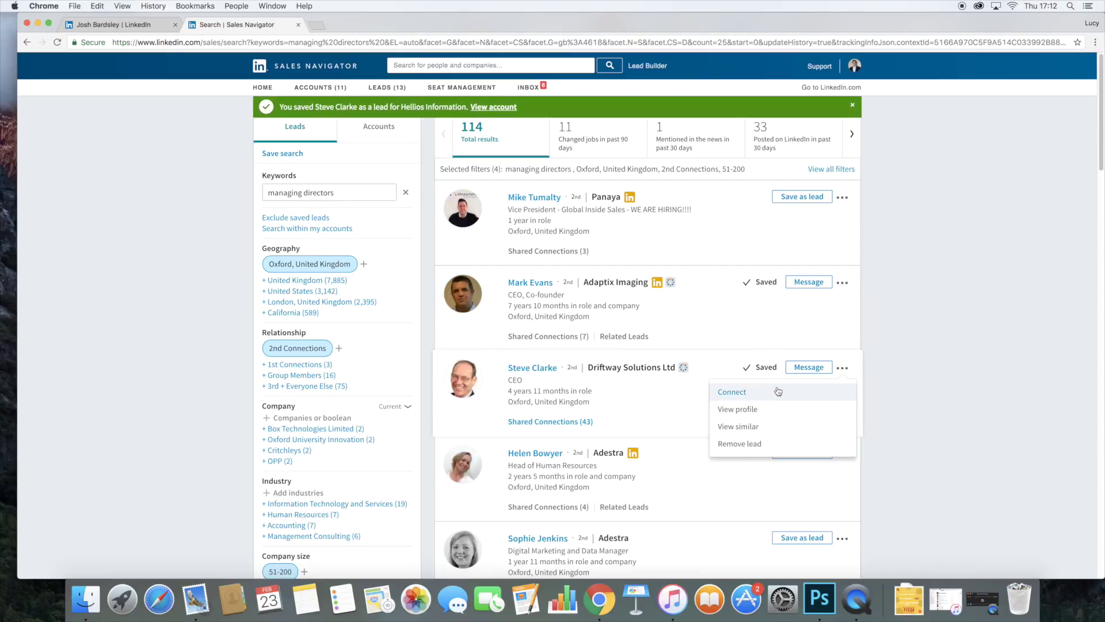
{"action": "left_click", "coordinate": [774, 391]}
{"action": "left_click_drag", "start_coordinate": [661, 202], "coordinate": [385, 134]}
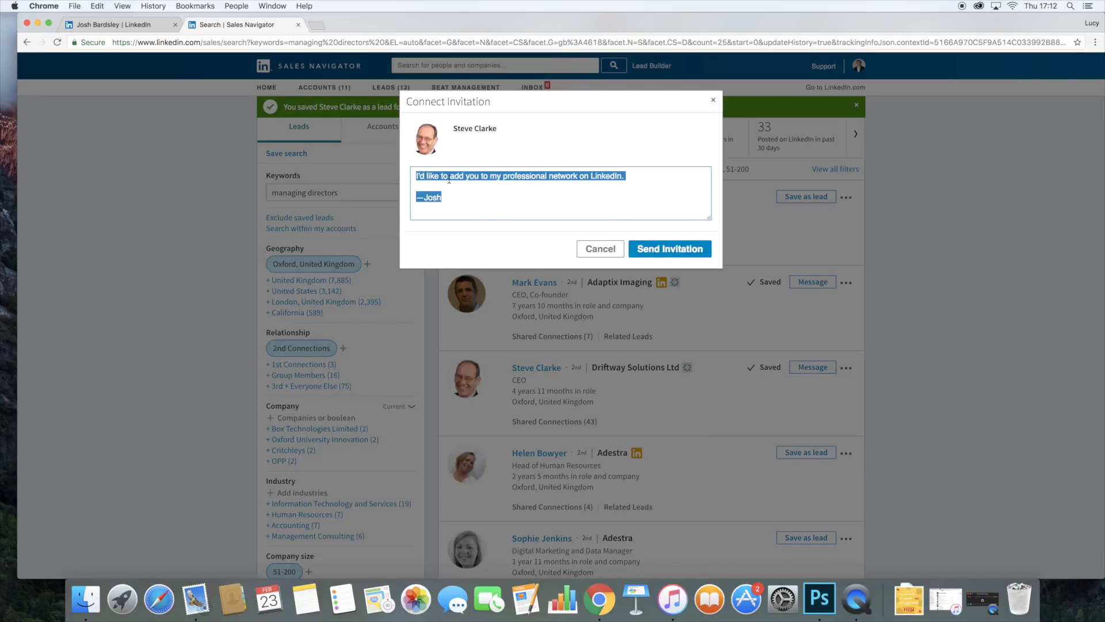
{"action": "type", "text": "Hi Steve"}
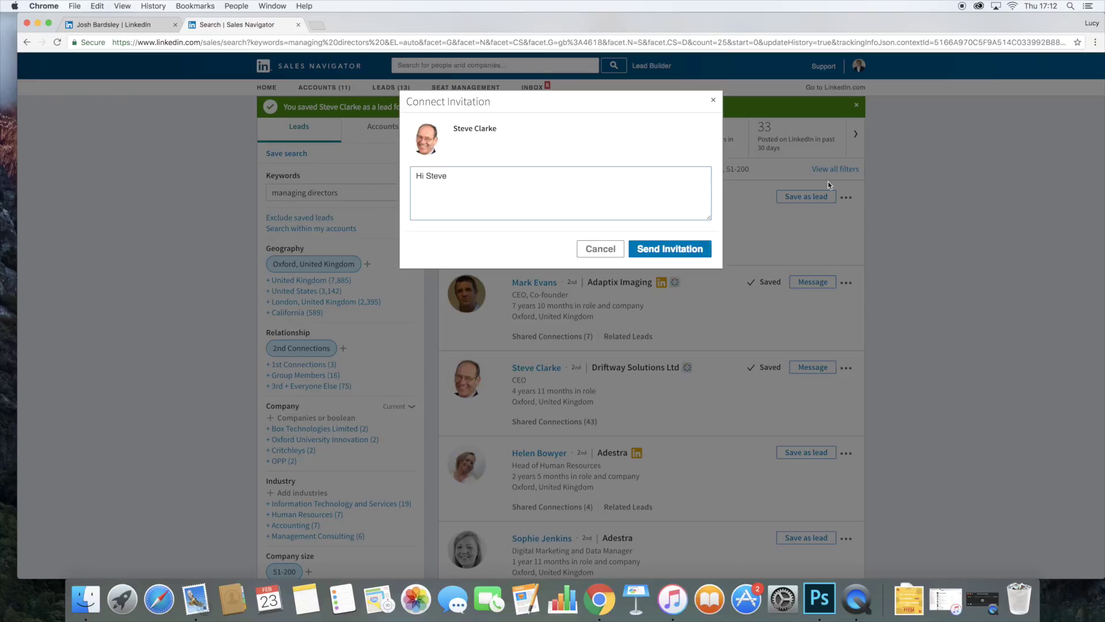
{"action": "left_click", "coordinate": [717, 101]}
{"action": "left_click", "coordinate": [601, 248]}
{"action": "left_click", "coordinate": [580, 213]}
{"action": "left_click", "coordinate": [713, 102]}
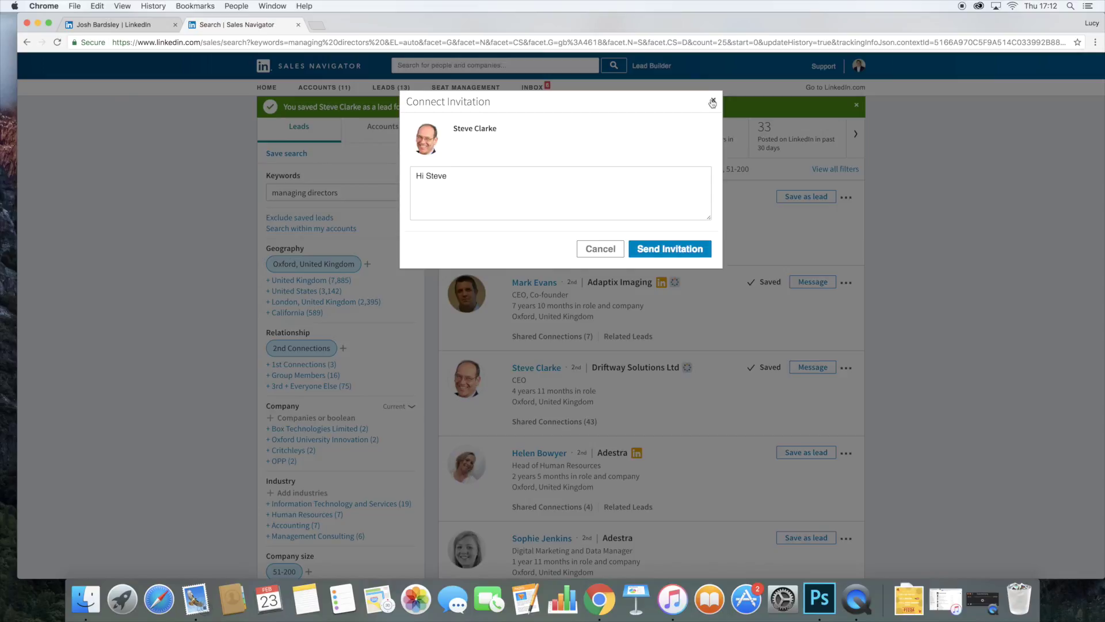
{"action": "left_click", "coordinate": [641, 222]}
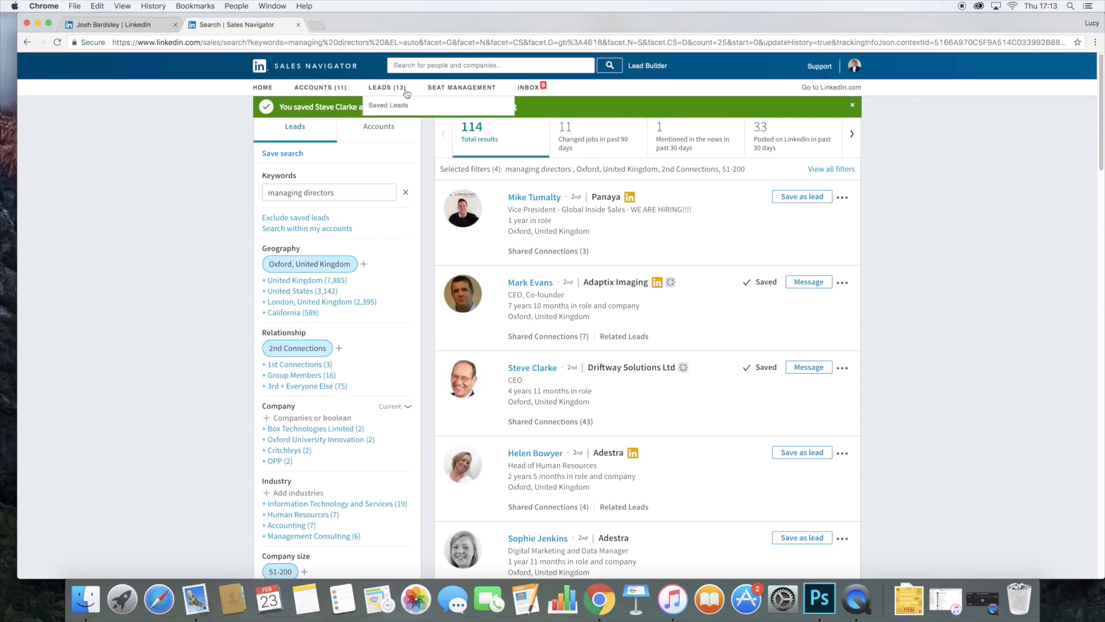
Open the list of saved leads and look through the newly added entries.
{"action": "left_click", "coordinate": [387, 93]}
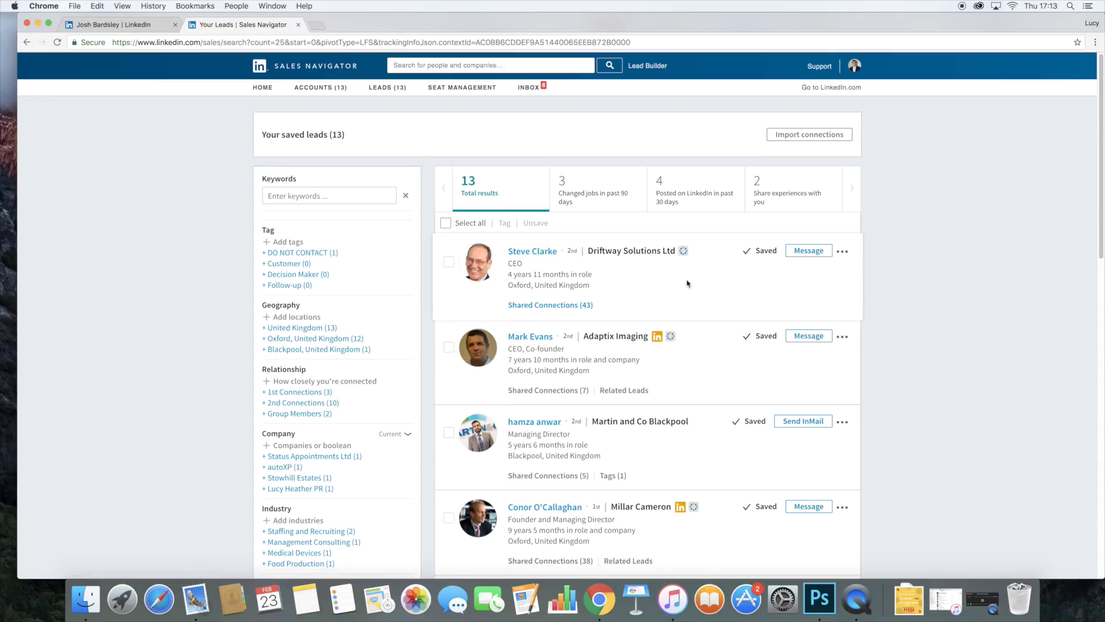
{"action": "scroll", "coordinate": [689, 285], "scroll_direction": "down", "scroll_amount": 1}
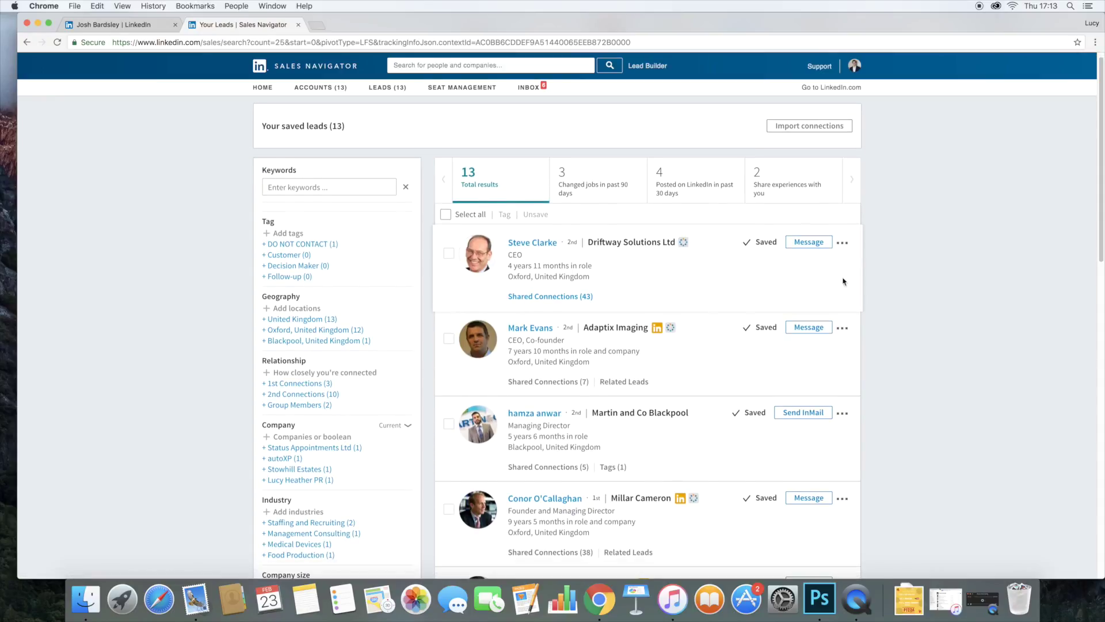
{"action": "scroll", "coordinate": [857, 277], "scroll_direction": "down", "scroll_amount": 3}
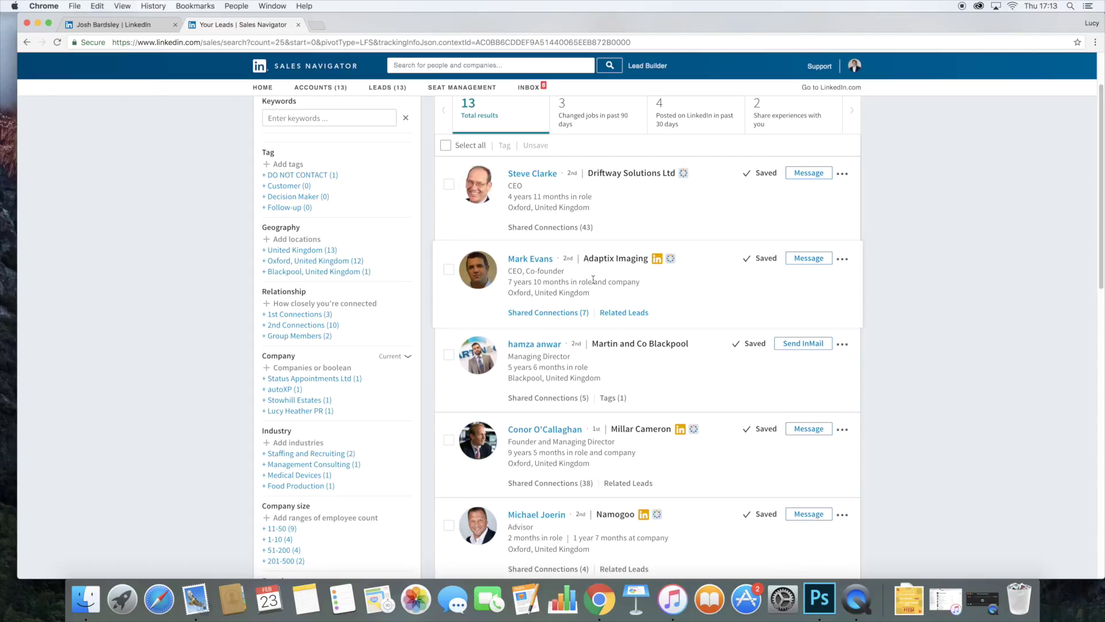
{"action": "scroll", "coordinate": [659, 278], "scroll_direction": "up", "scroll_amount": 3}
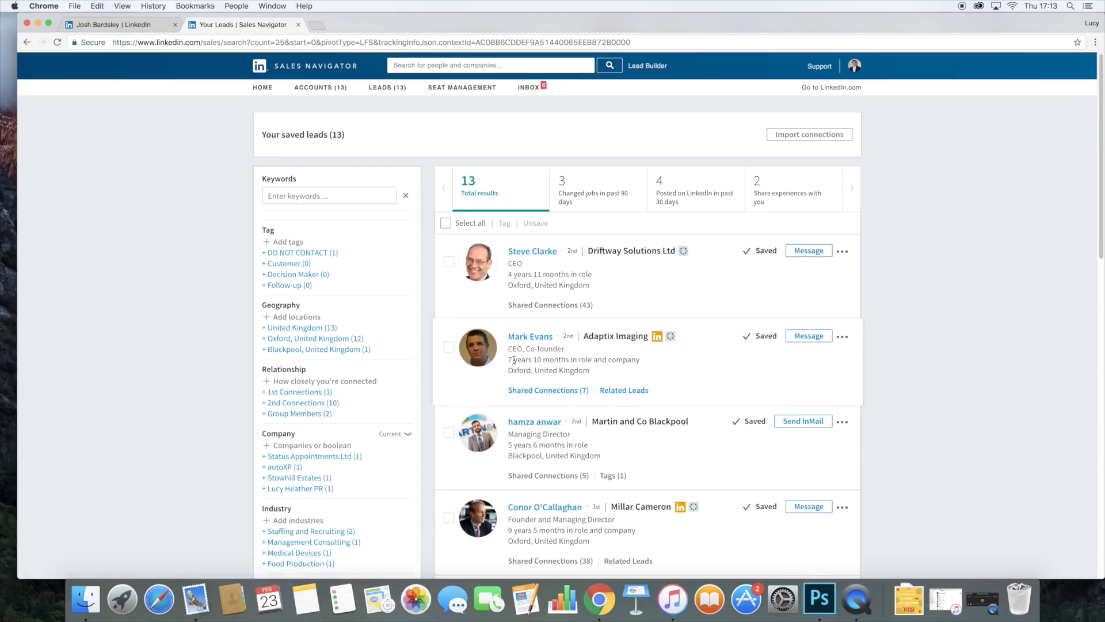
Tag the Driftway Solutions Ltd and Adaptix Imaging leads as DO NOT CONTACT and show the Driftway Solutions lead's tags.
{"action": "left_click", "coordinate": [448, 346]}
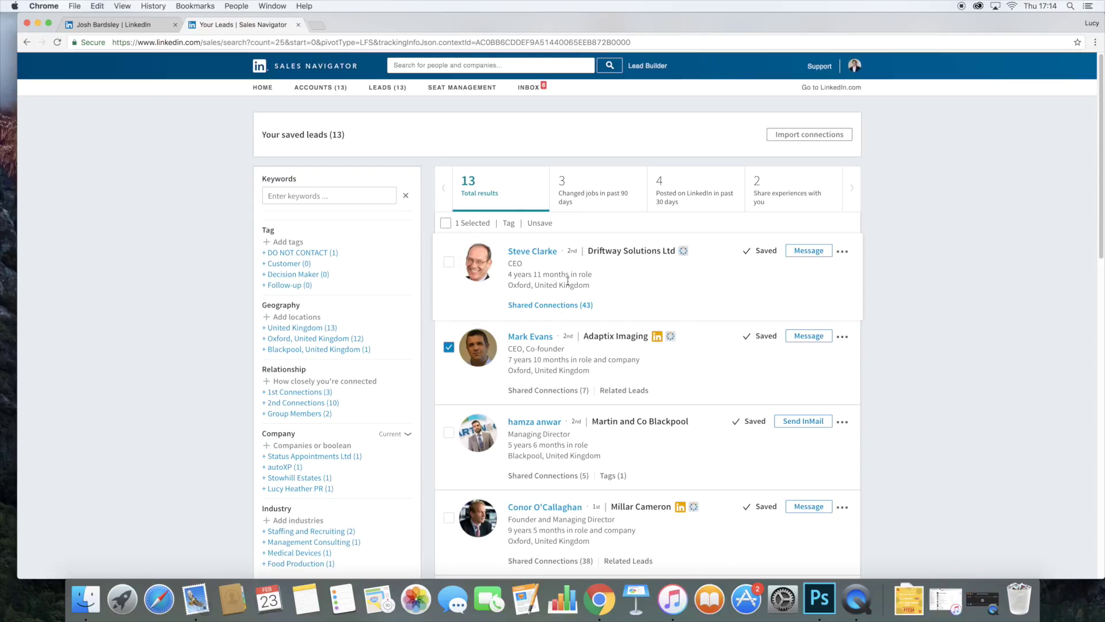
{"action": "left_click", "coordinate": [449, 262]}
{"action": "left_click", "coordinate": [508, 222]}
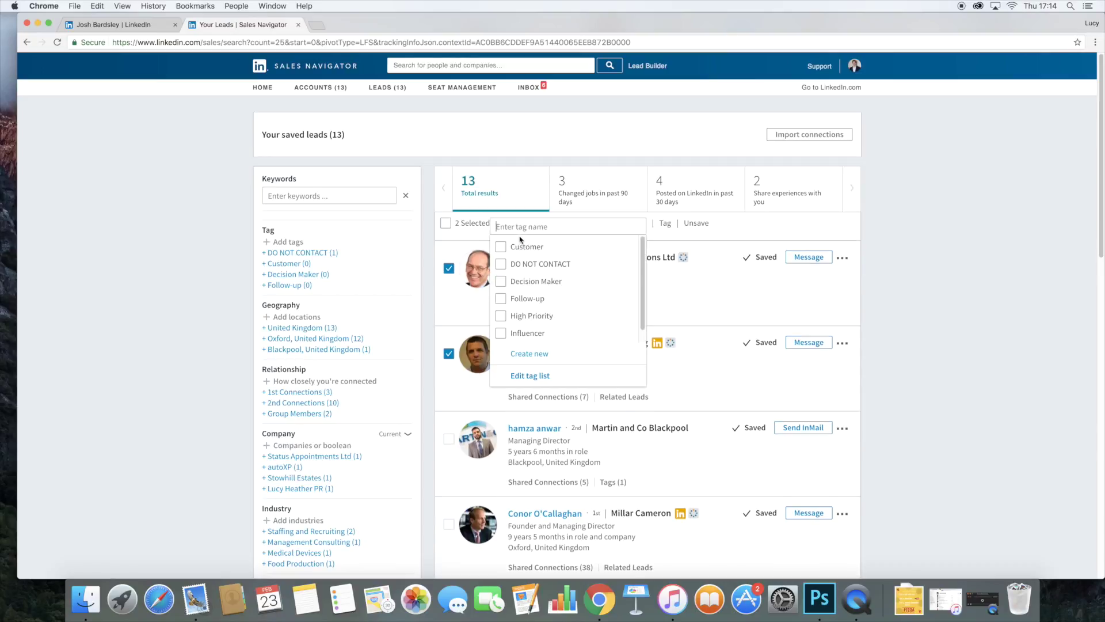
{"action": "left_click", "coordinate": [524, 264]}
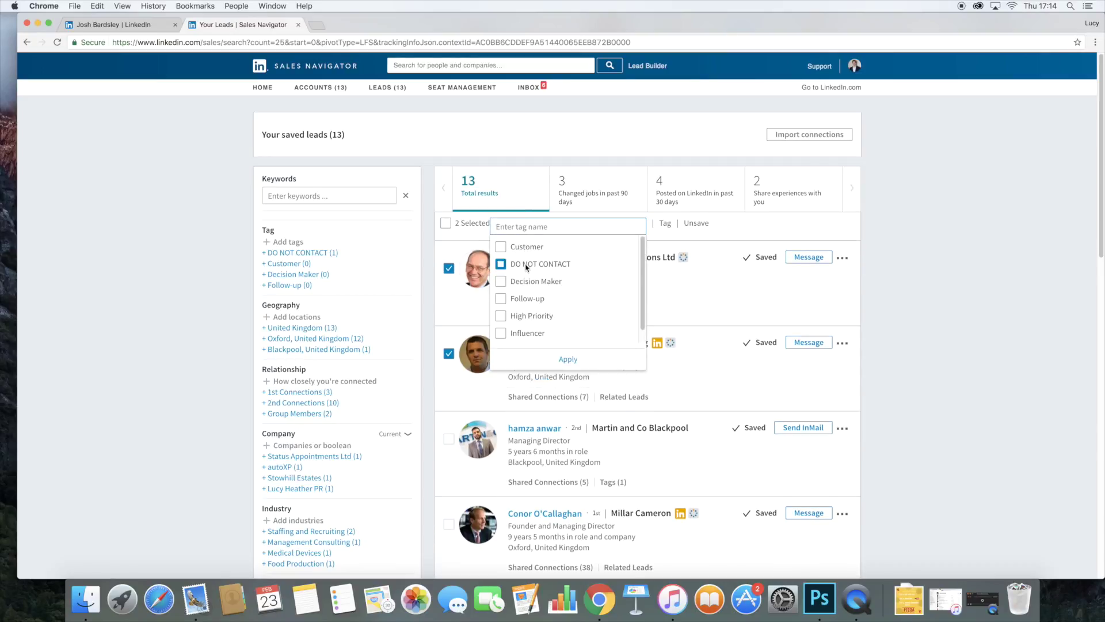
{"action": "left_click", "coordinate": [566, 360]}
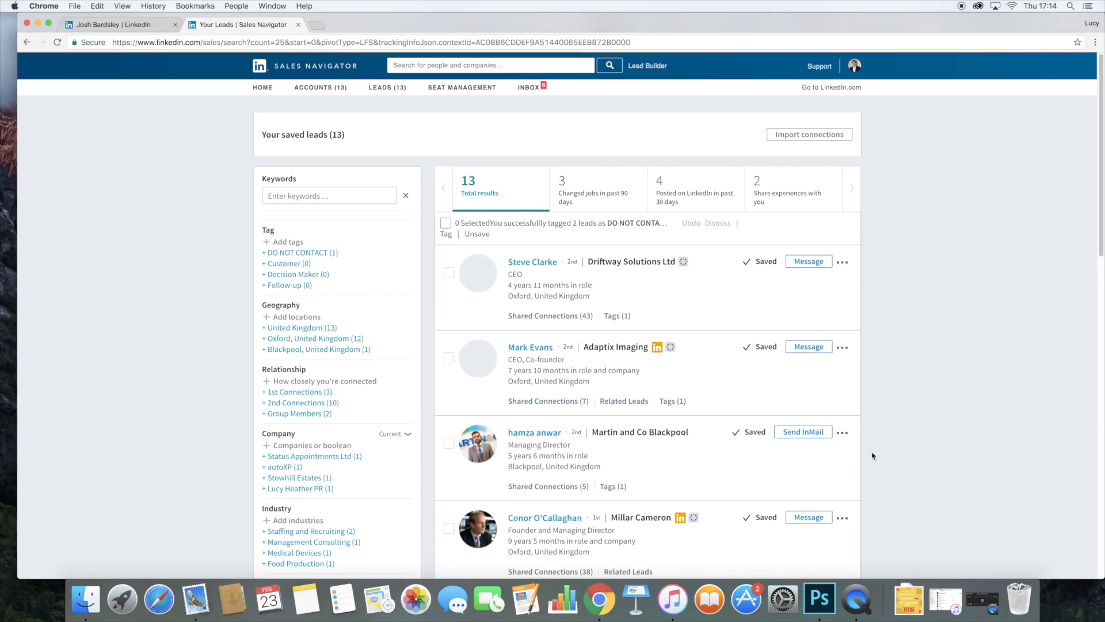
{"action": "left_click", "coordinate": [618, 316]}
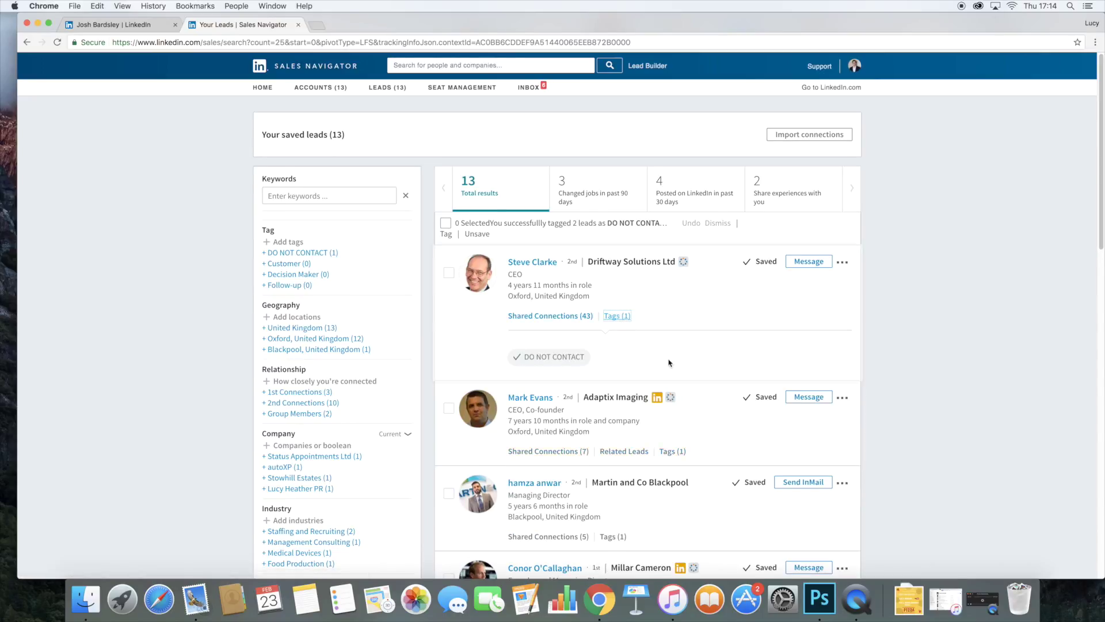
Add the Millar Cameron founder to the selected Driftway Solutions and Adaptix Imaging leads and tag all three as Follow-up.
{"action": "scroll", "coordinate": [666, 363], "scroll_direction": "down", "scroll_amount": 3}
{"action": "scroll", "coordinate": [651, 225], "scroll_direction": "up", "scroll_amount": 1}
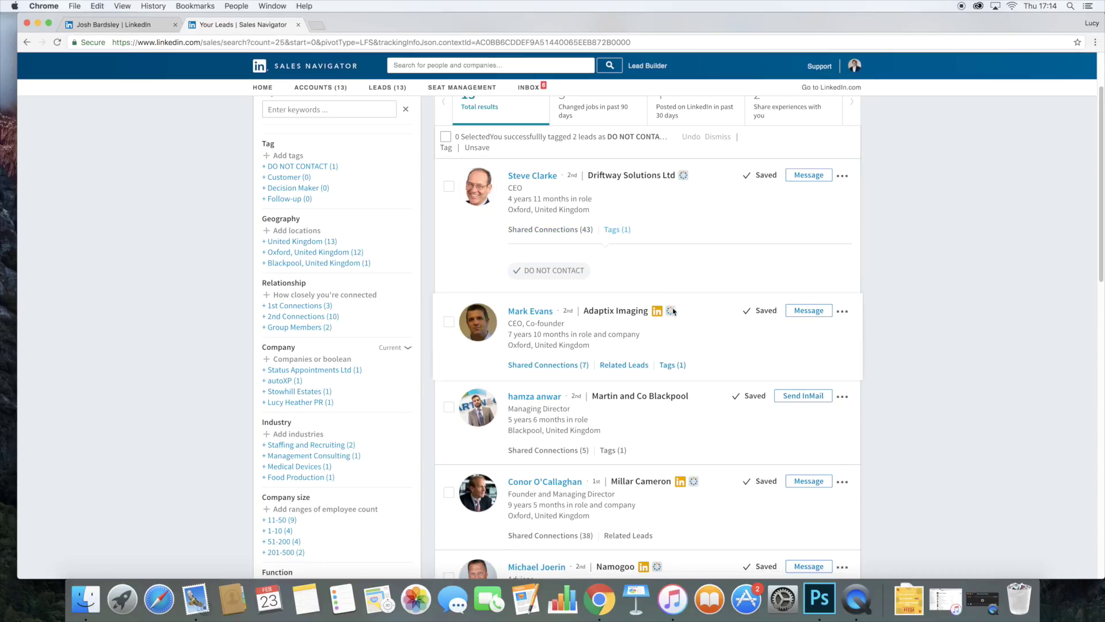
{"action": "scroll", "coordinate": [673, 310], "scroll_direction": "down", "scroll_amount": 3}
{"action": "left_click", "coordinate": [447, 315]}
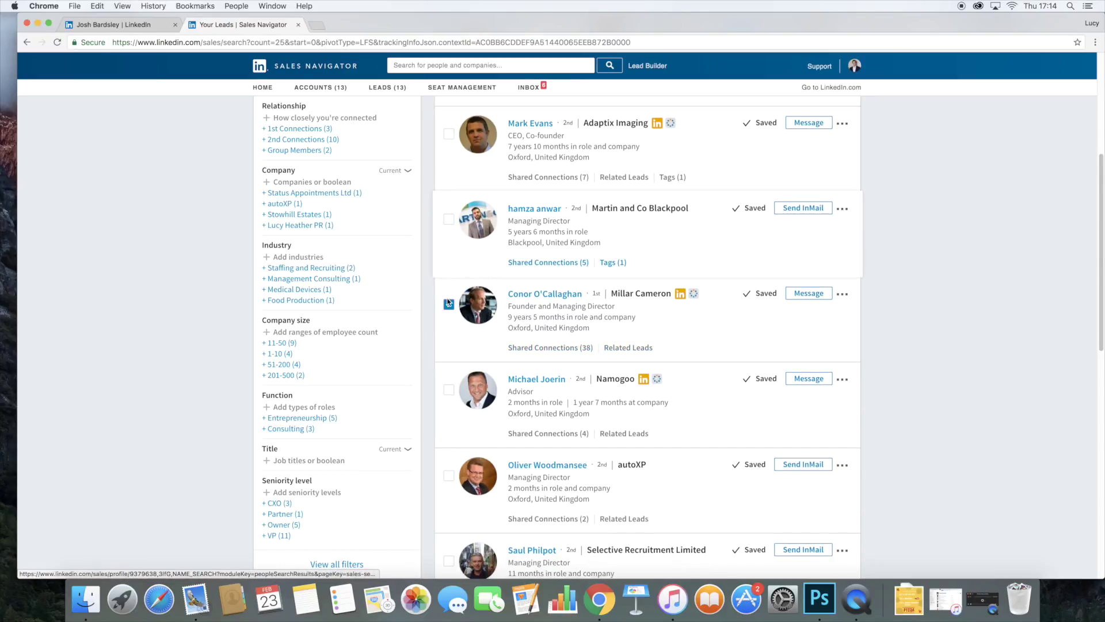
{"action": "scroll", "coordinate": [508, 230], "scroll_direction": "up", "scroll_amount": 5}
{"action": "left_click", "coordinate": [508, 224]}
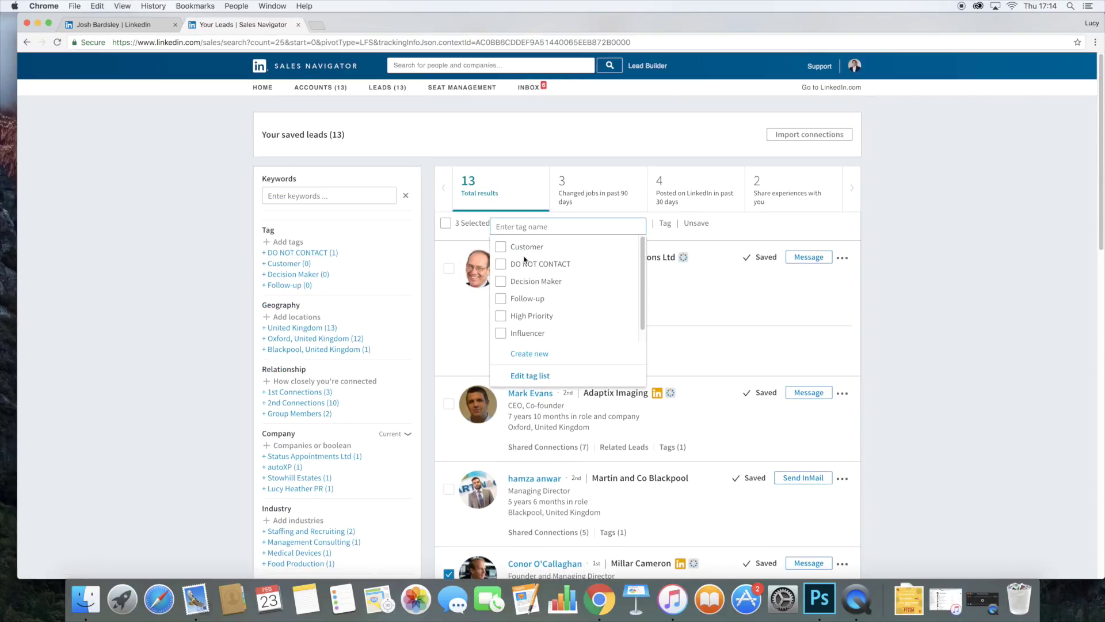
{"action": "left_click", "coordinate": [524, 299]}
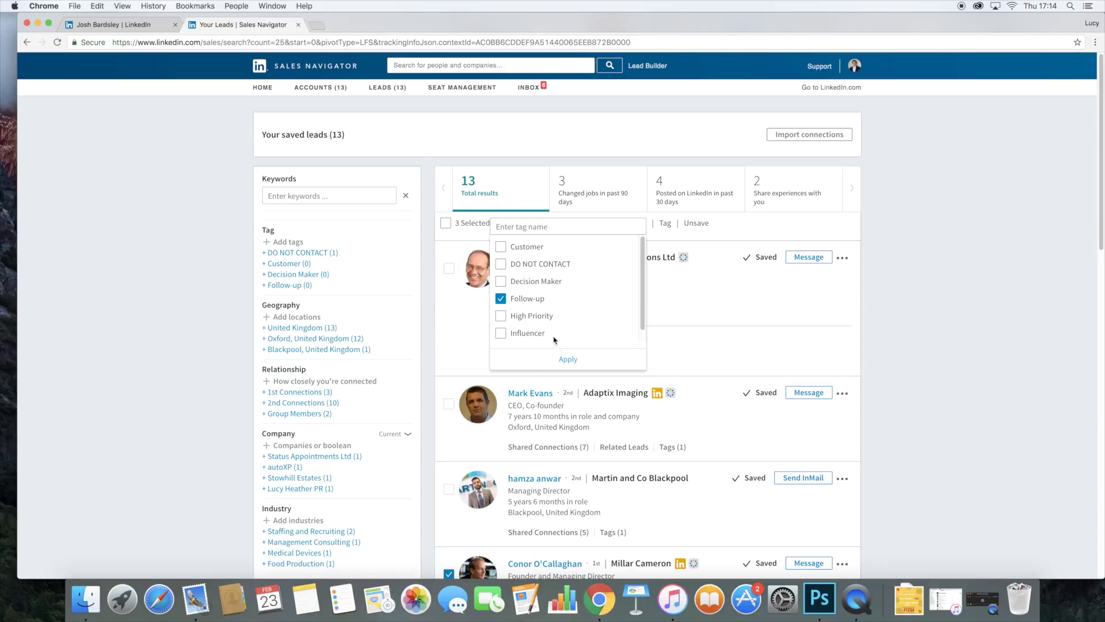
{"action": "left_click", "coordinate": [563, 357]}
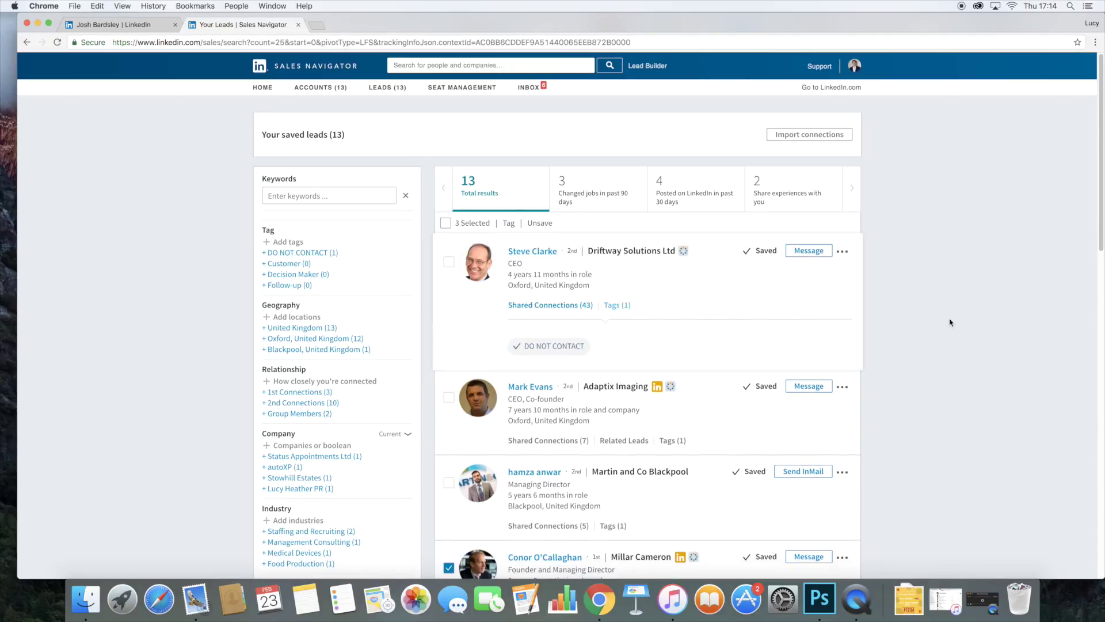
{"action": "scroll", "coordinate": [938, 315], "scroll_direction": "down", "scroll_amount": 5}
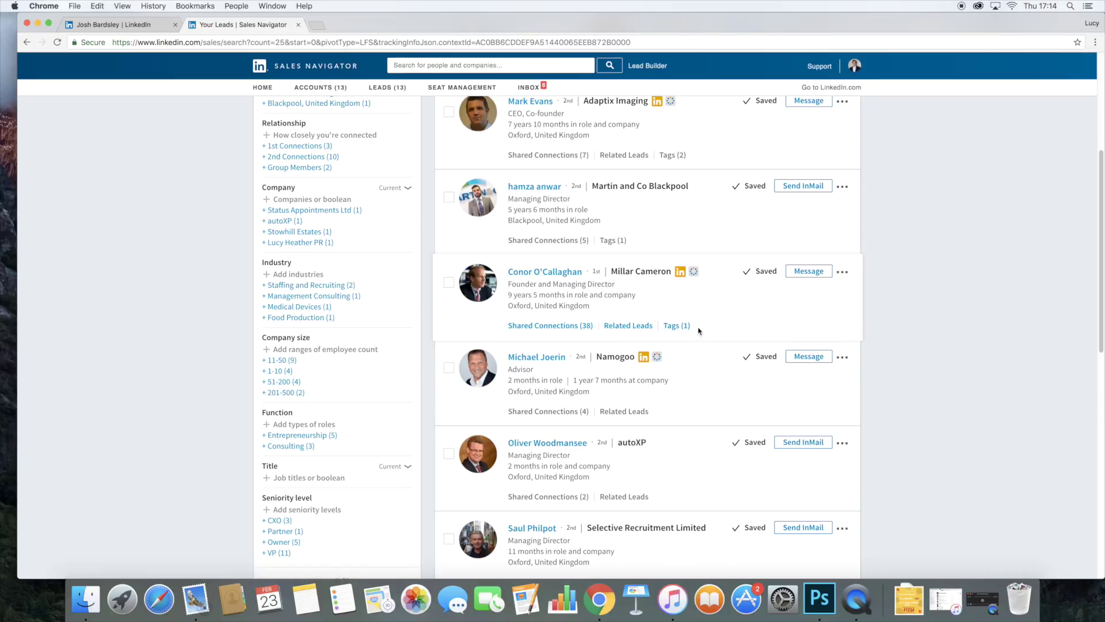
{"action": "left_click", "coordinate": [676, 325]}
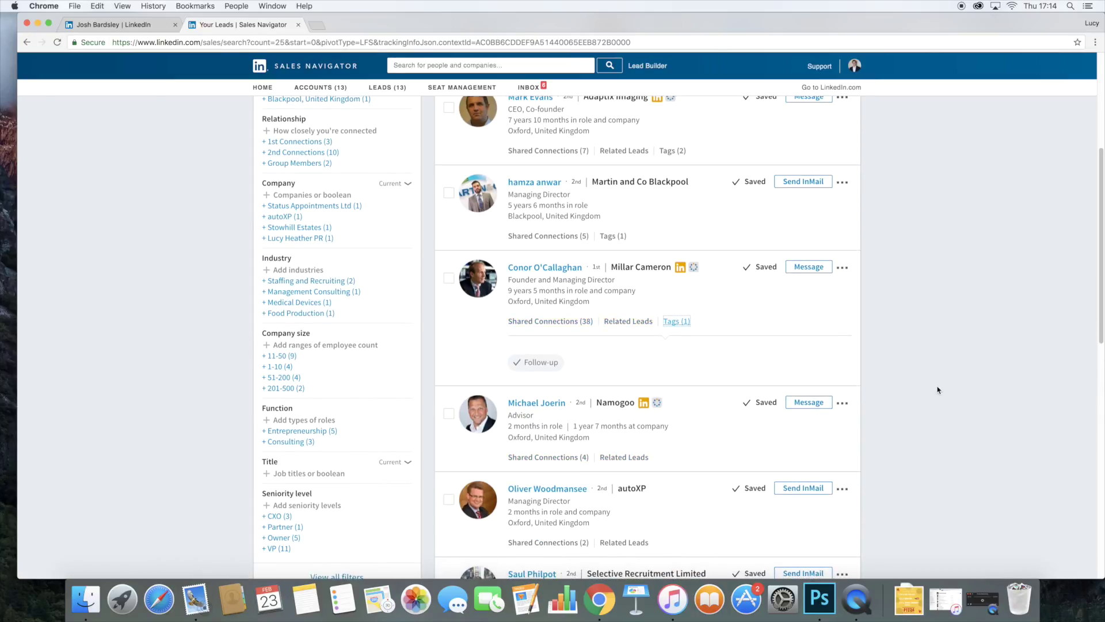
{"action": "scroll", "coordinate": [938, 390], "scroll_direction": "up", "scroll_amount": 1}
{"action": "left_click", "coordinate": [690, 339]}
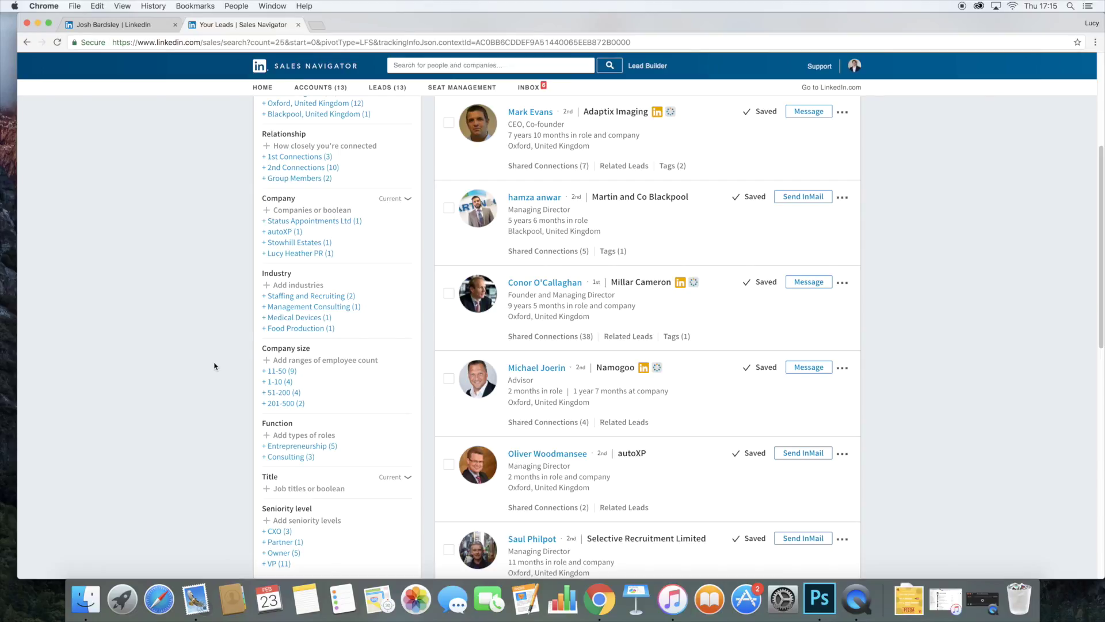
Look through the saved-lead filters for tag, geography, relationship, company and industry alongside the list of leads.
{"action": "scroll", "coordinate": [276, 259], "scroll_direction": "up", "scroll_amount": 4}
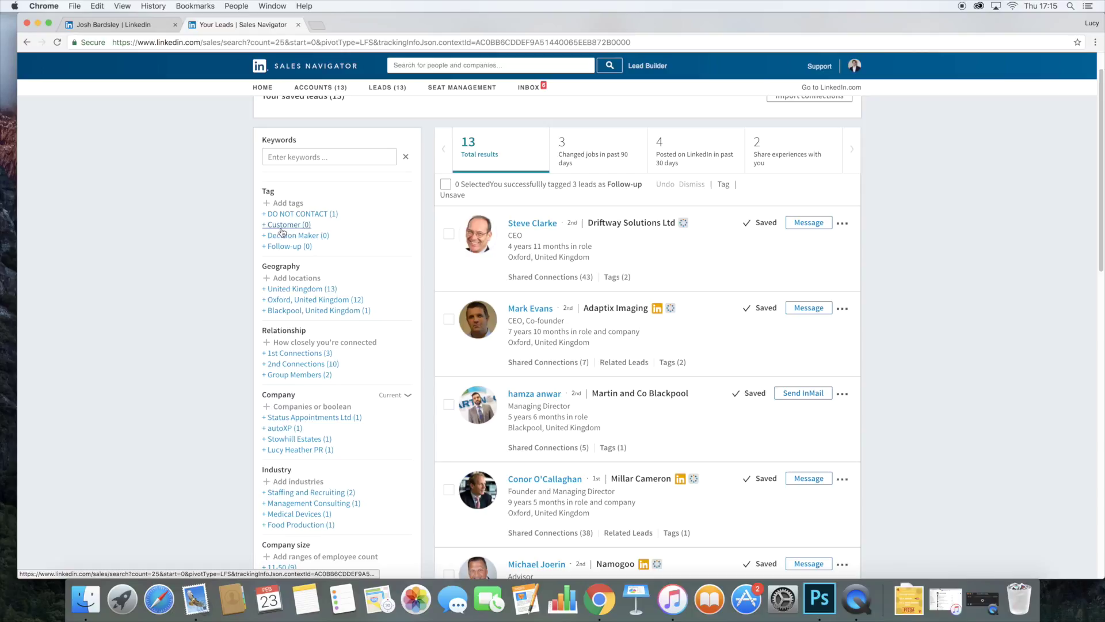
{"action": "scroll", "coordinate": [341, 213], "scroll_direction": "down", "scroll_amount": 1}
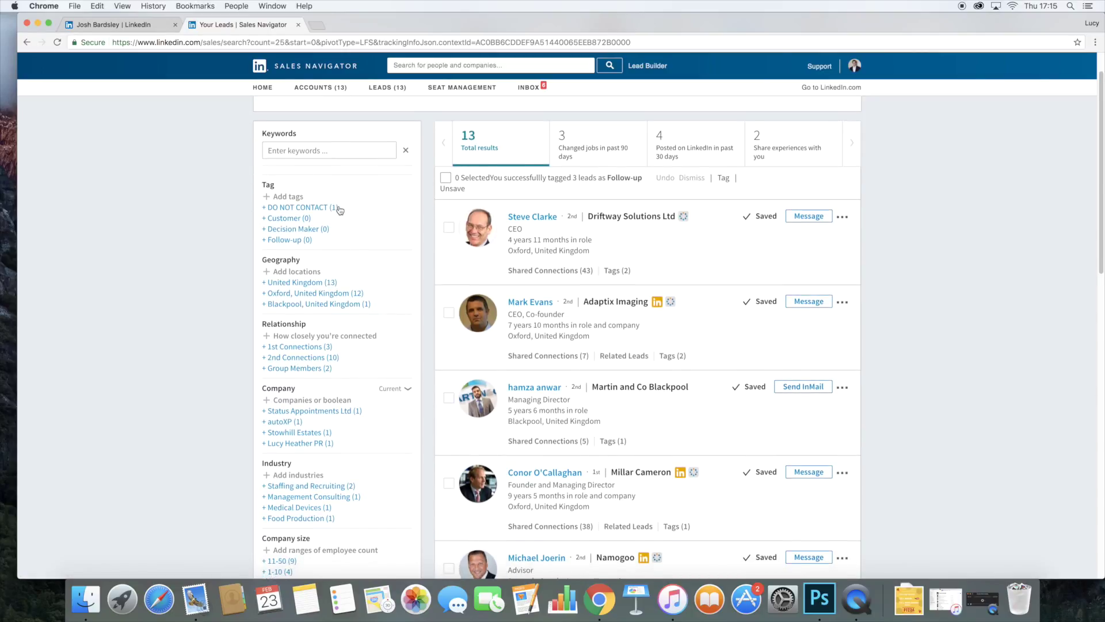
{"action": "scroll", "coordinate": [334, 215], "scroll_direction": "down", "scroll_amount": 1}
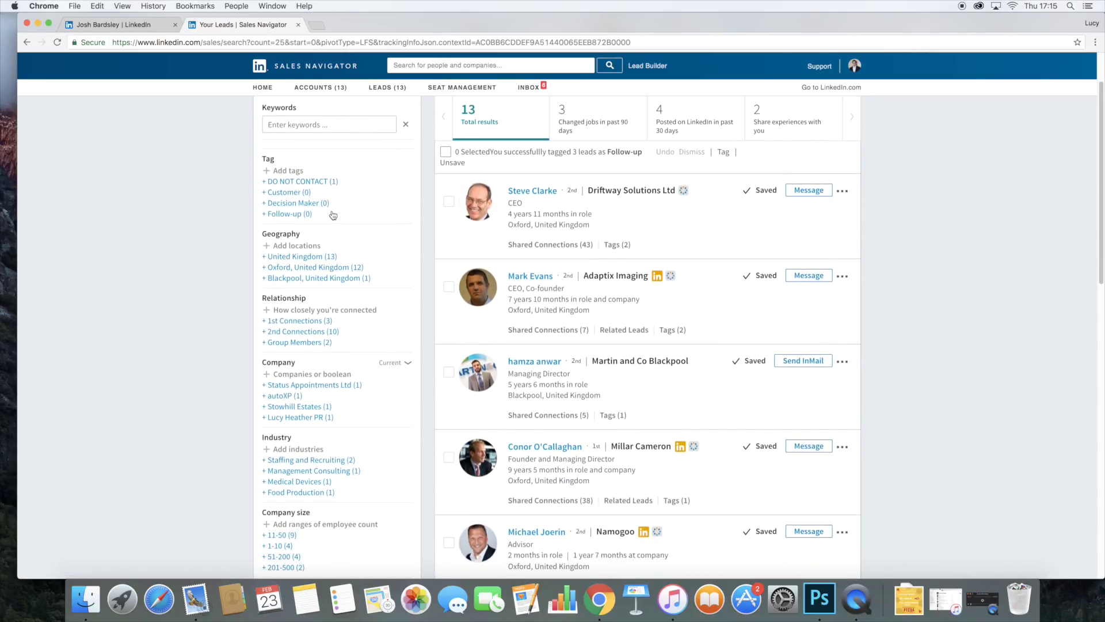
{"action": "scroll", "coordinate": [332, 215], "scroll_direction": "down", "scroll_amount": 1}
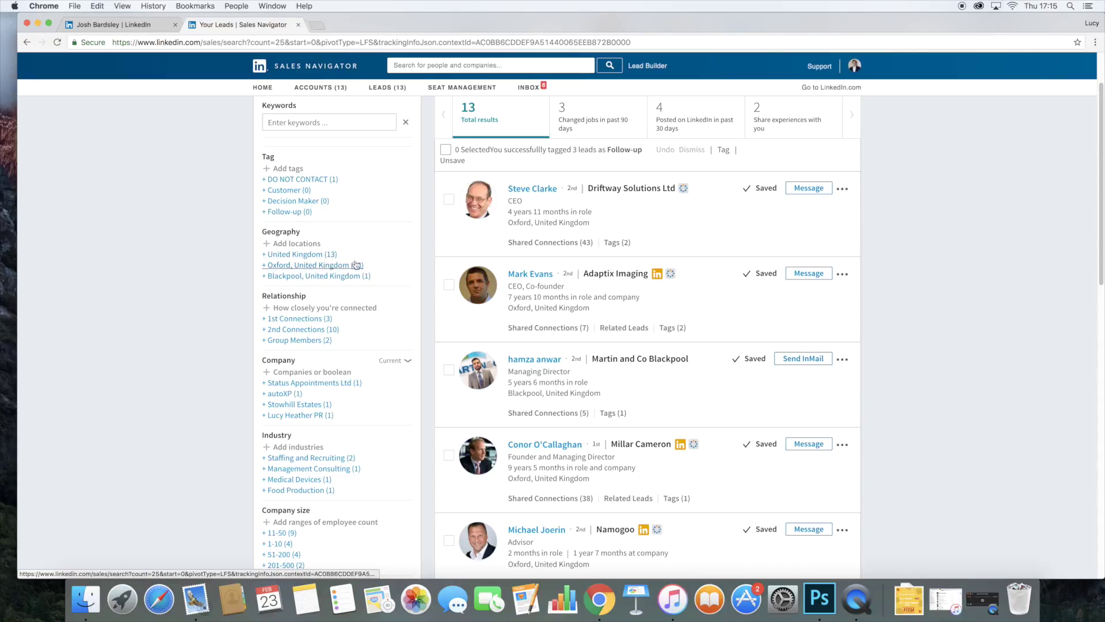
{"action": "scroll", "coordinate": [917, 185], "scroll_direction": "down", "scroll_amount": 5}
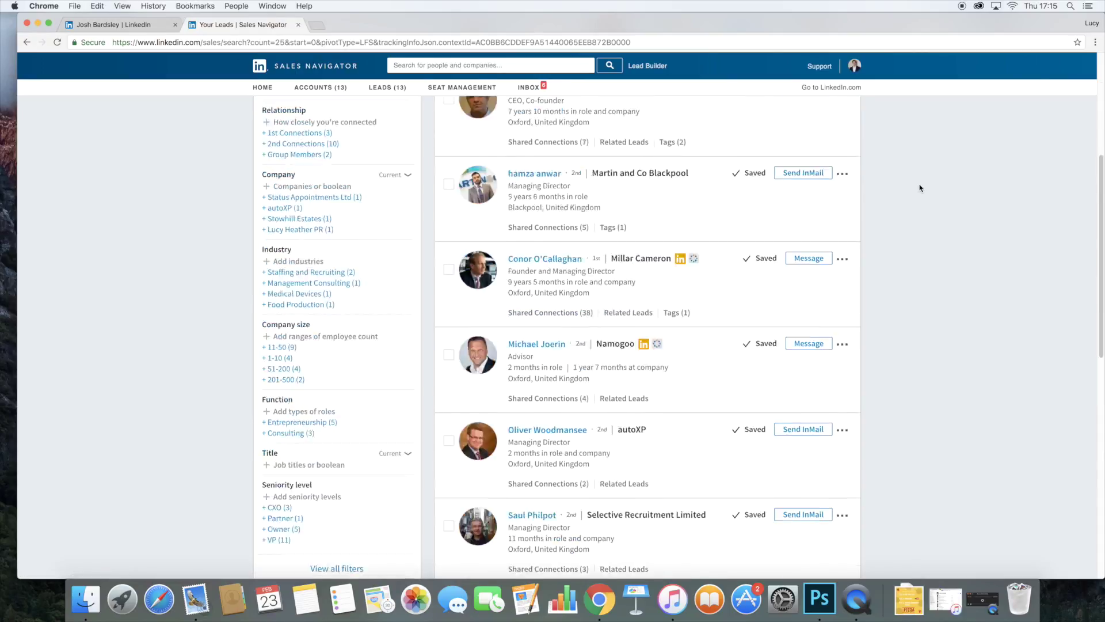
{"action": "scroll", "coordinate": [942, 168], "scroll_direction": "up", "scroll_amount": 6}
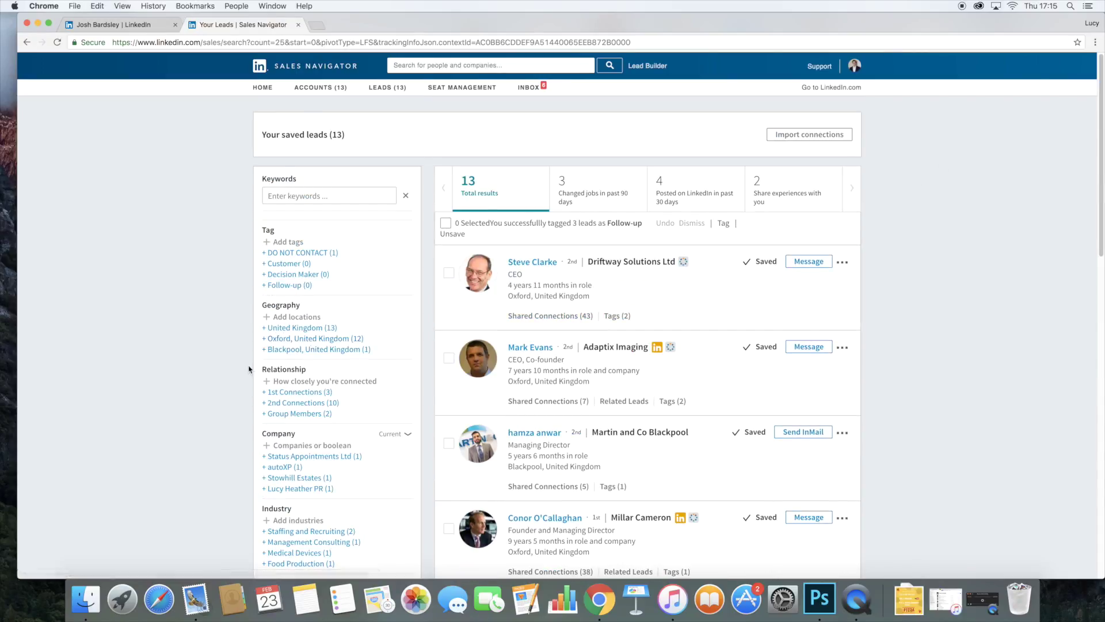
{"action": "scroll", "coordinate": [239, 364], "scroll_direction": "down", "scroll_amount": 1}
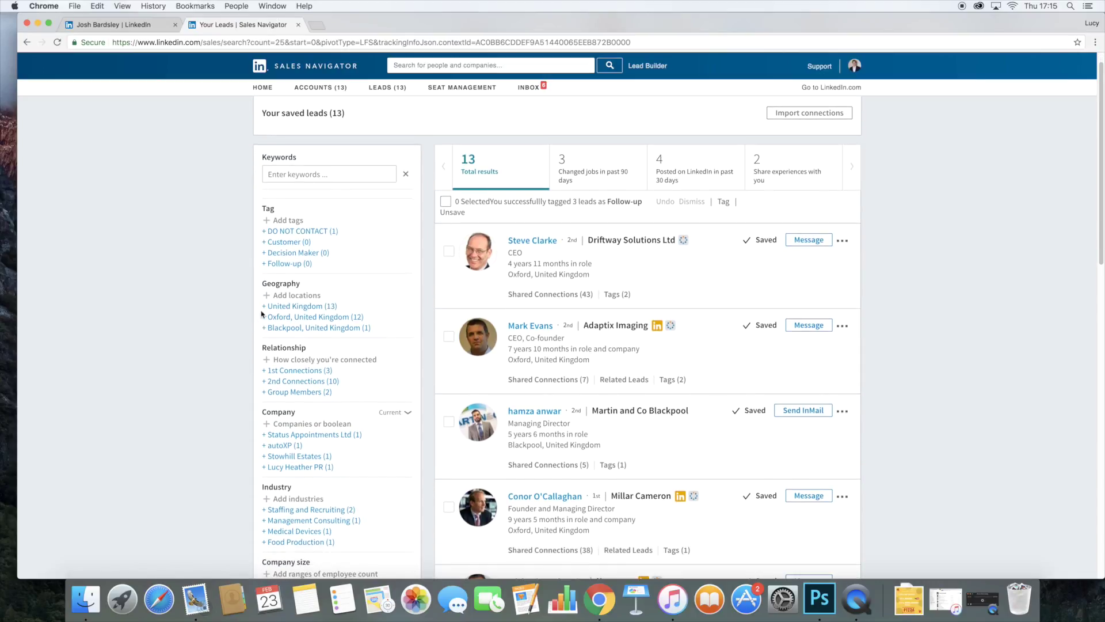
{"action": "scroll", "coordinate": [298, 375], "scroll_direction": "down", "scroll_amount": 2}
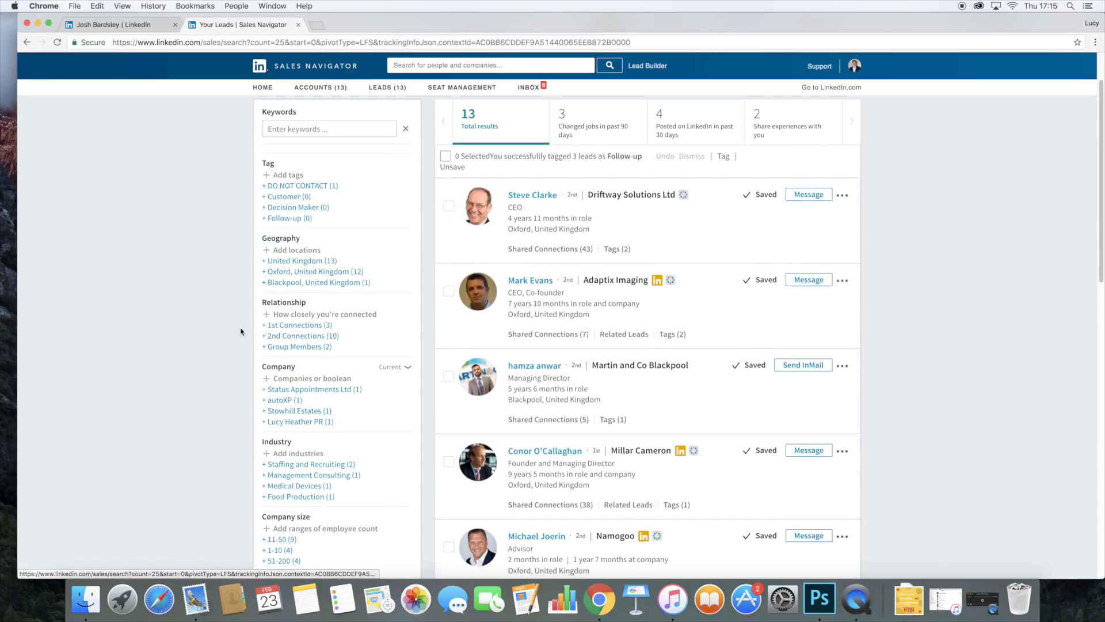
{"action": "scroll", "coordinate": [276, 296], "scroll_direction": "down", "scroll_amount": 2}
{"action": "scroll", "coordinate": [275, 296], "scroll_direction": "down", "scroll_amount": 4}
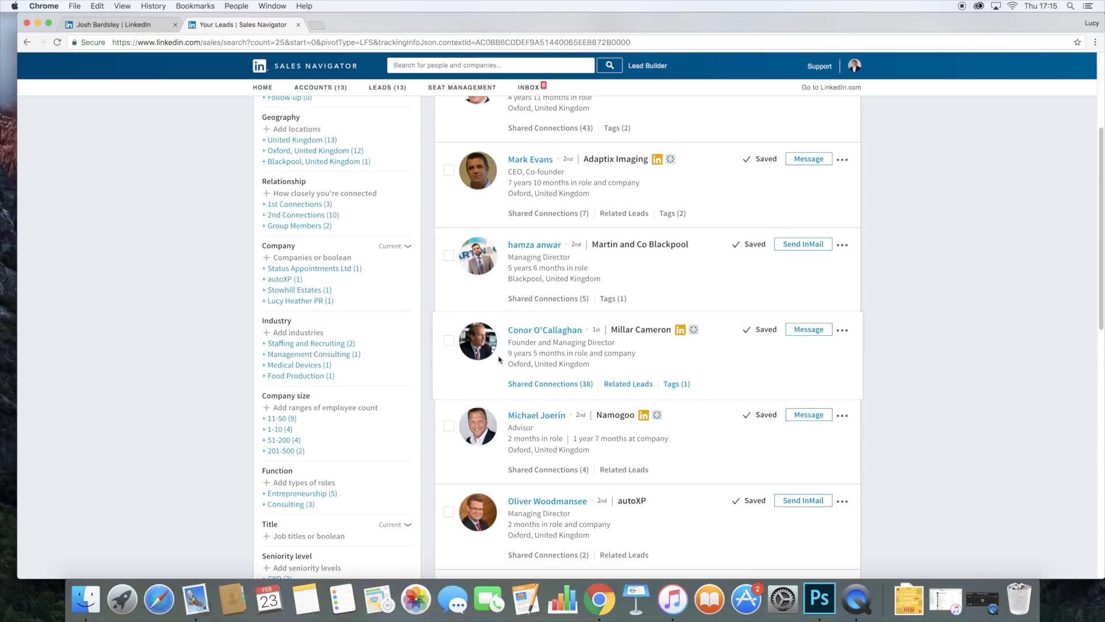
Display the complete set of top and advanced filters for the saved leads, and close it without setting any.
{"action": "scroll", "coordinate": [351, 409], "scroll_direction": "down", "scroll_amount": 2}
{"action": "scroll", "coordinate": [337, 410], "scroll_direction": "down", "scroll_amount": 5}
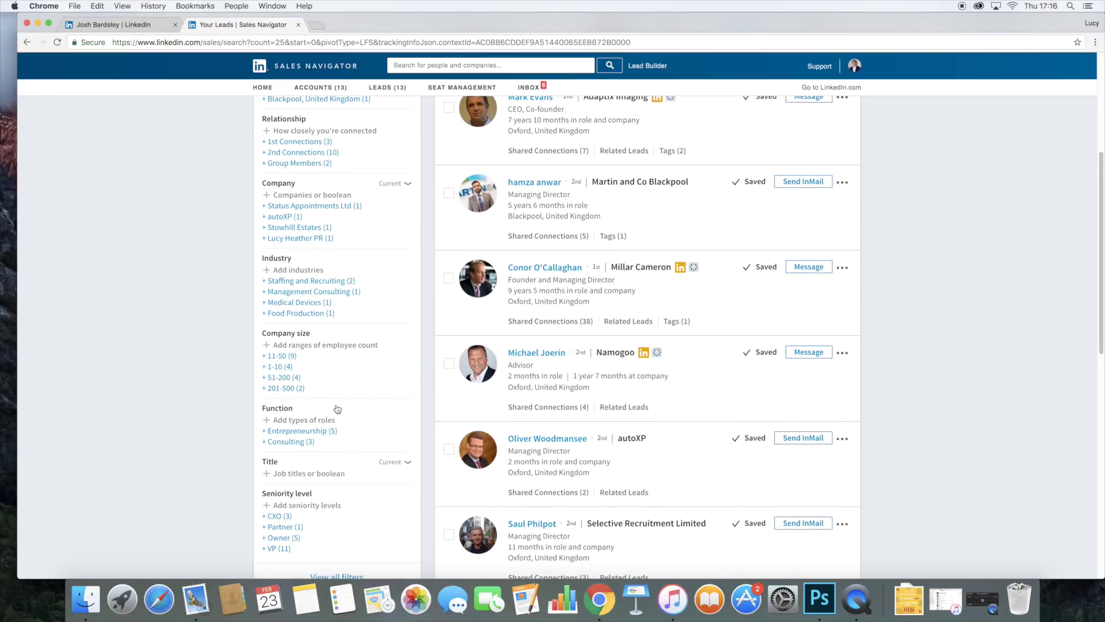
{"action": "left_click", "coordinate": [333, 432]}
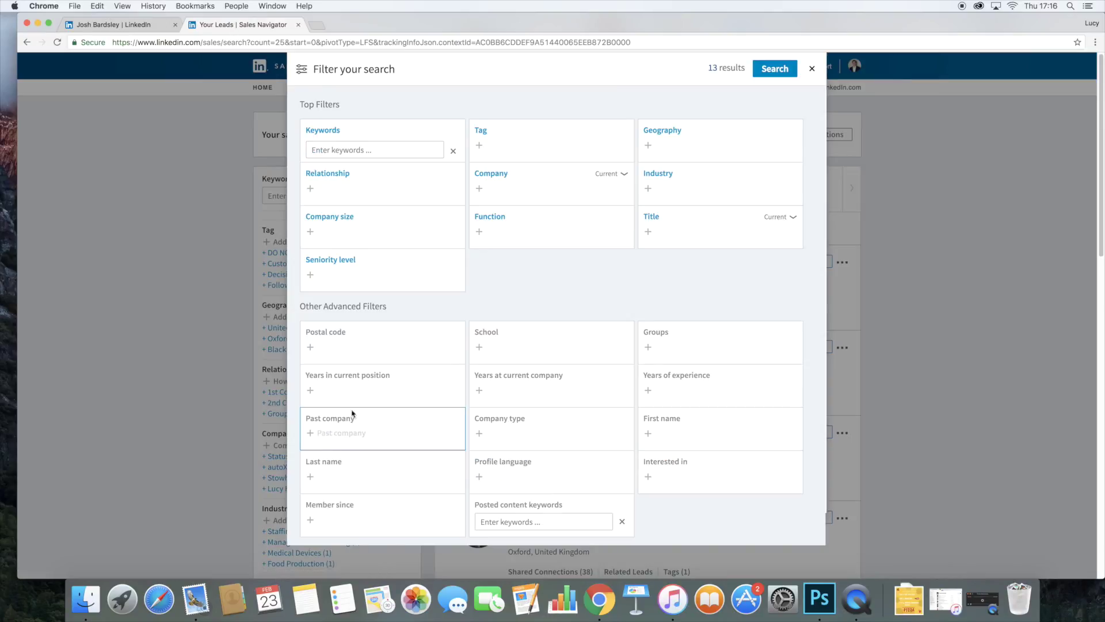
{"action": "left_click", "coordinate": [810, 69]}
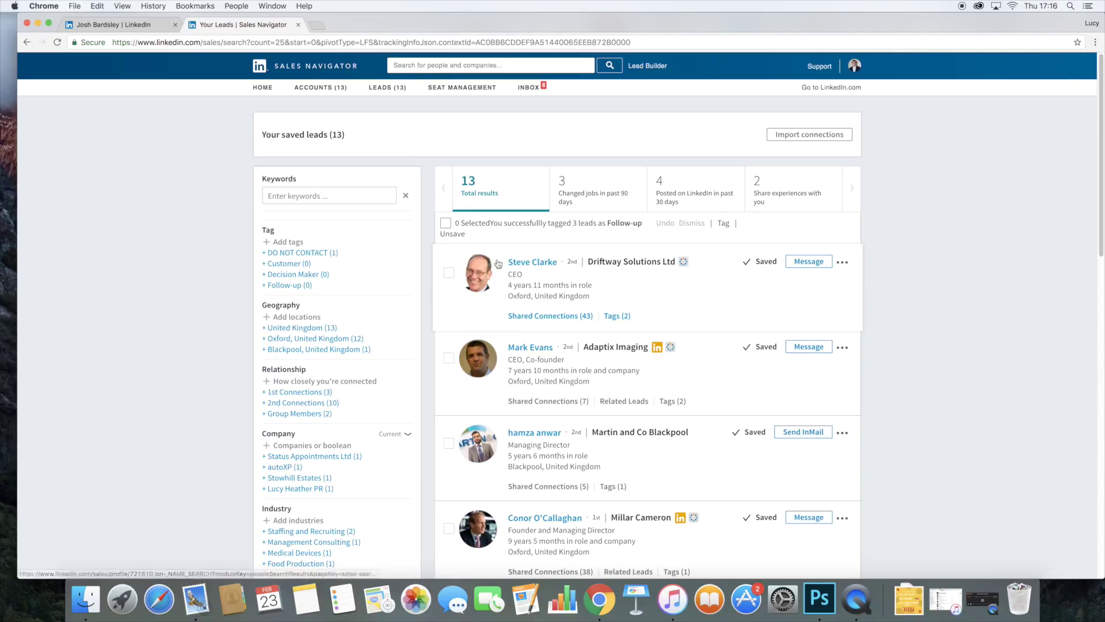
{"action": "left_click_drag", "start_coordinate": [588, 261], "coordinate": [677, 262]}
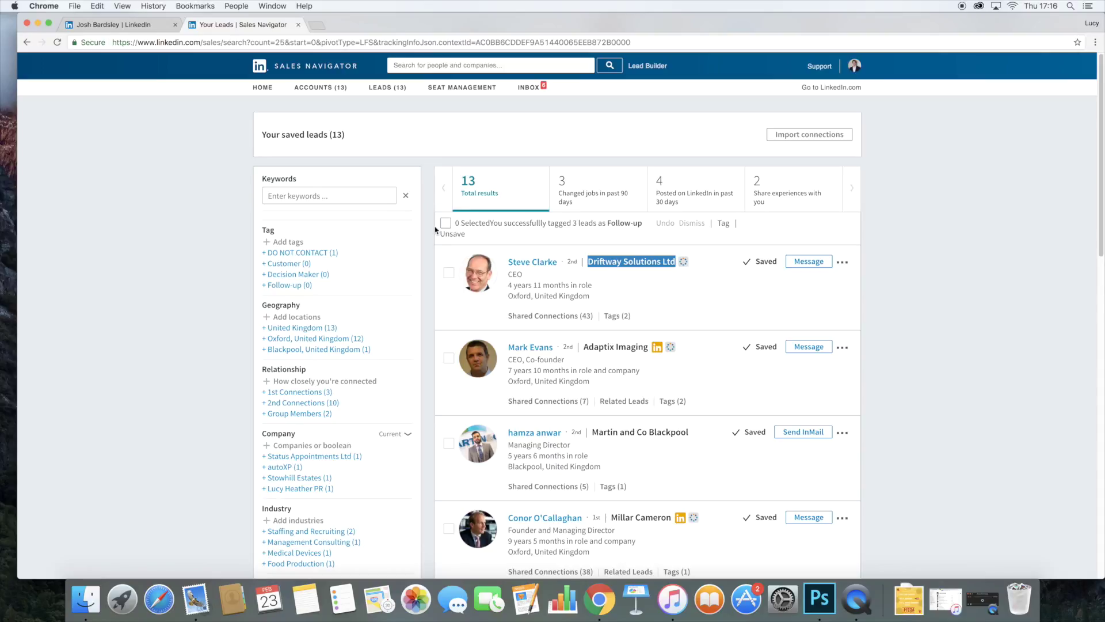
{"action": "left_click", "coordinate": [682, 298]}
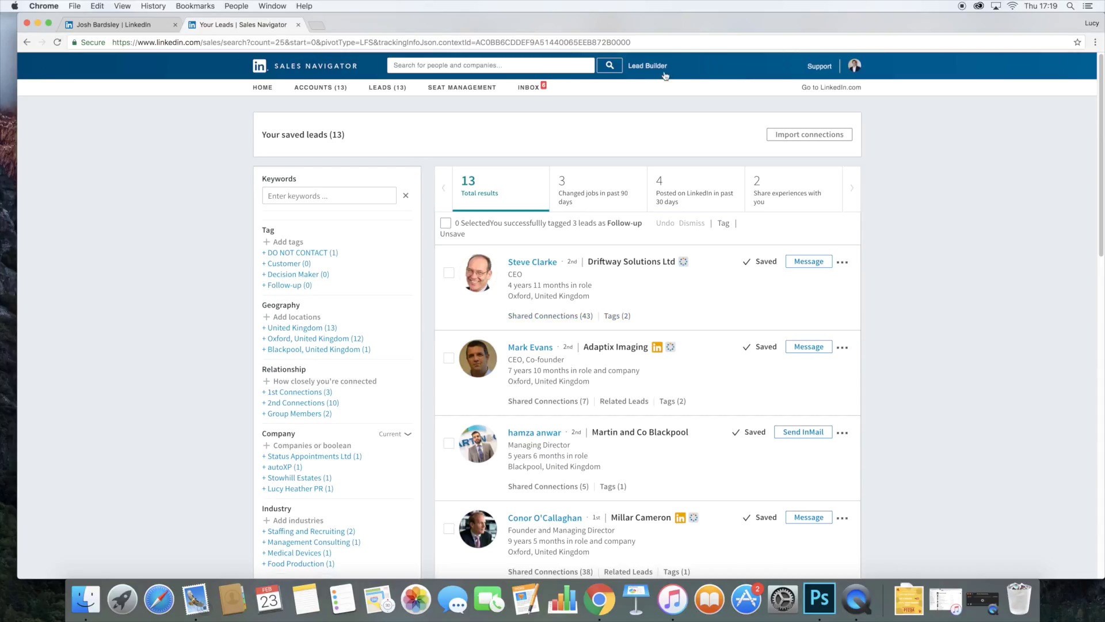
Open Lead Builder's advanced search, close it without entering criteria, and return to the saved leads list.
{"action": "left_click", "coordinate": [645, 69]}
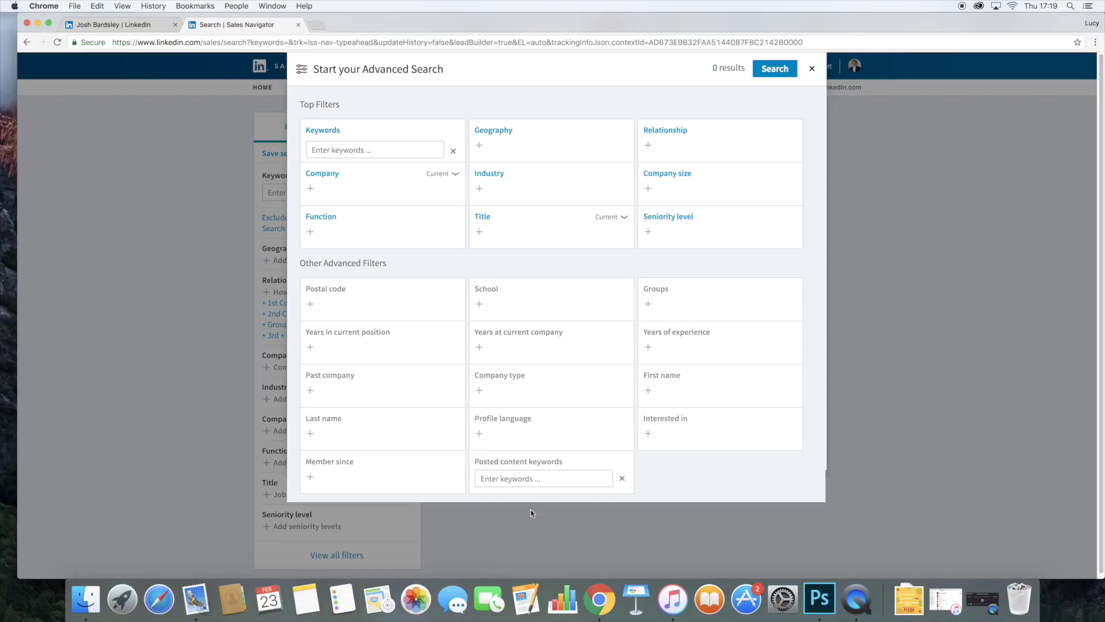
{"action": "left_click", "coordinate": [811, 69]}
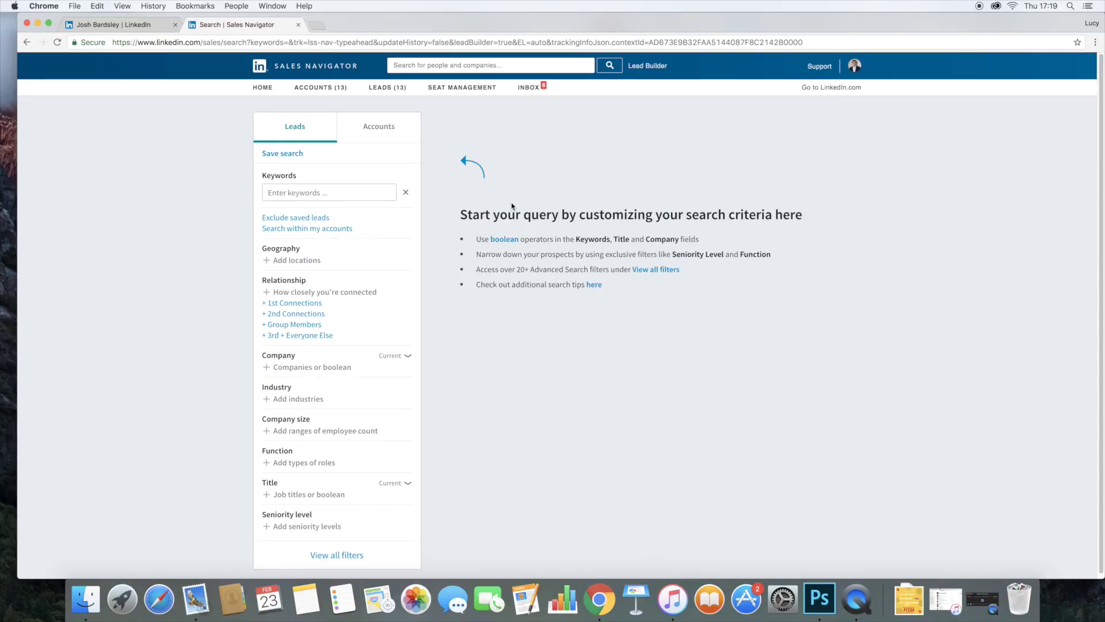
{"action": "left_click", "coordinate": [402, 89]}
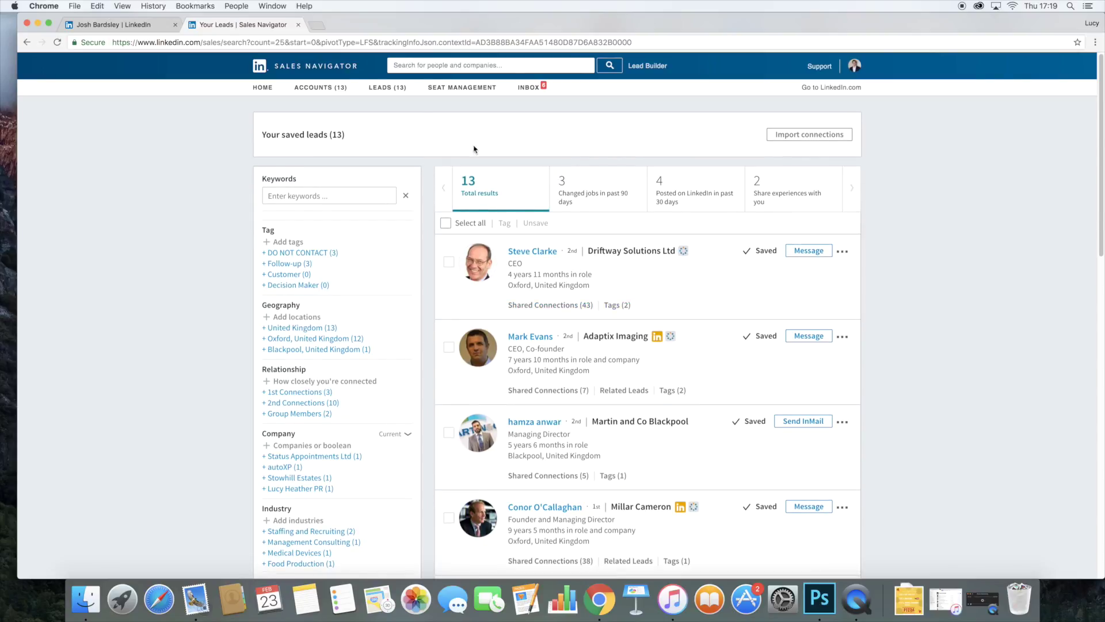
Switch to the regular LinkedIn site, view the My Network page, and return to the account owner's profile.
{"action": "left_click", "coordinate": [138, 24]}
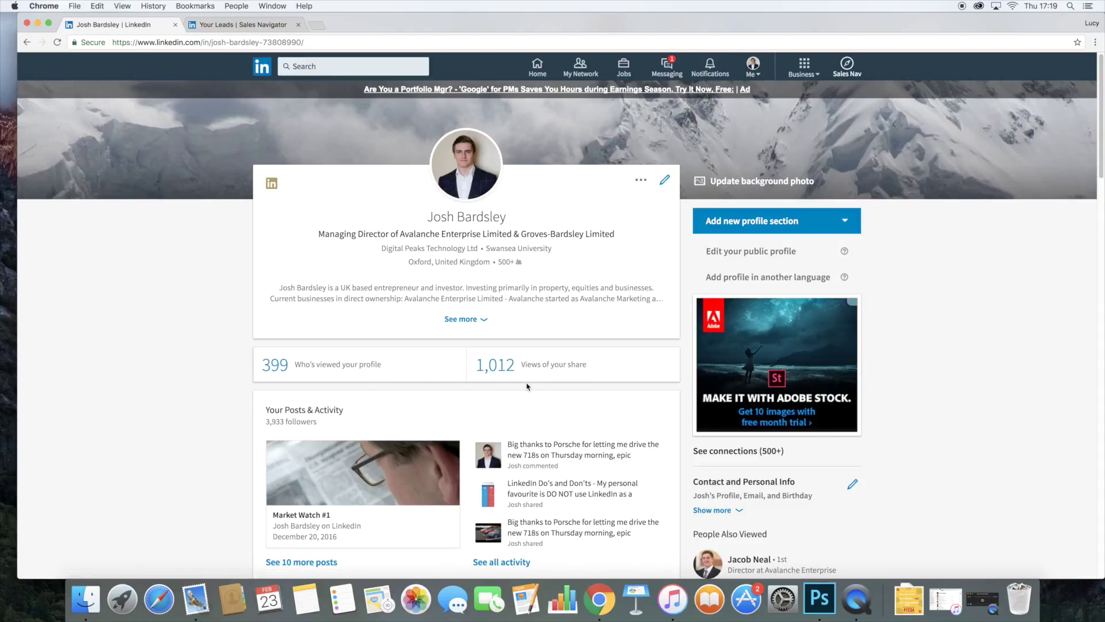
{"action": "left_click", "coordinate": [581, 66]}
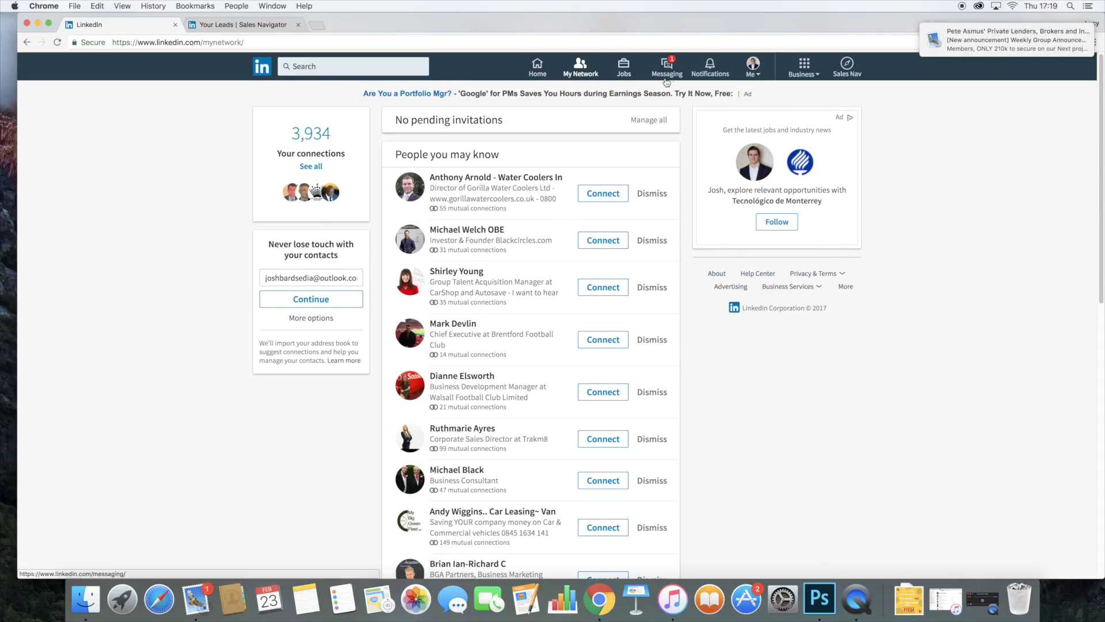
{"action": "left_click", "coordinate": [759, 65]}
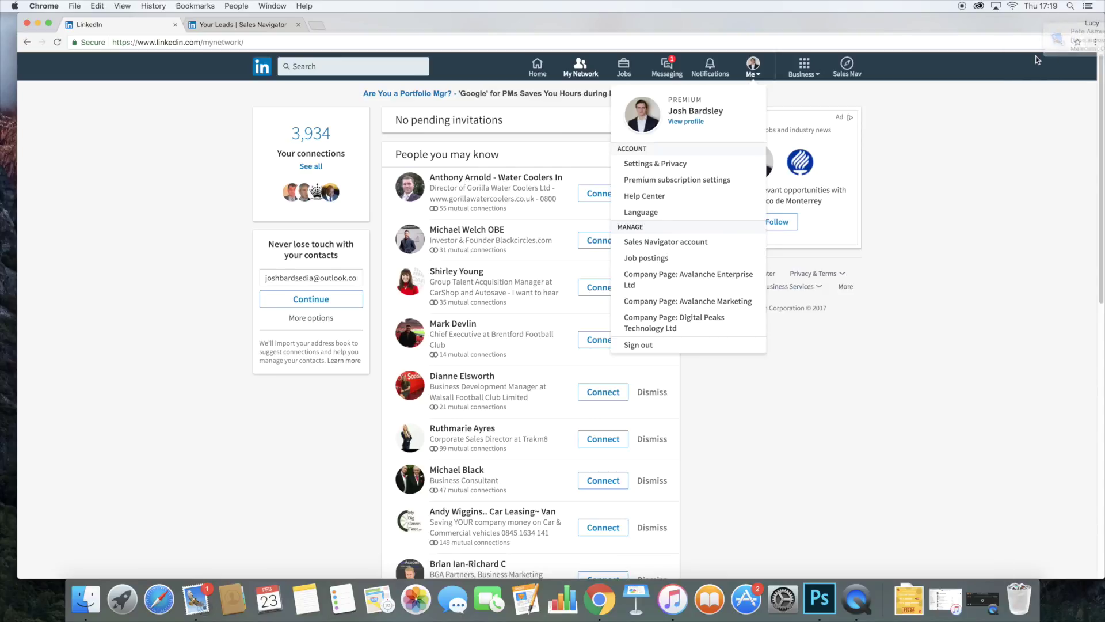
{"action": "left_click", "coordinate": [684, 123]}
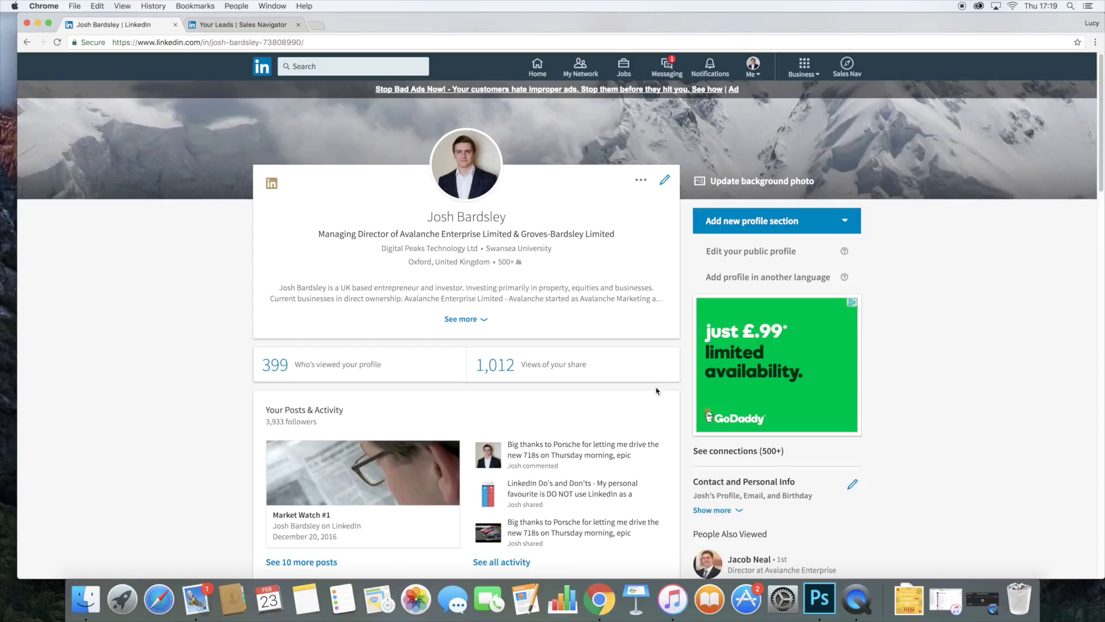
Return to the saved leads in Sales Navigator, and show and collapse the Driftway Solutions lead's tags.
{"action": "left_click", "coordinate": [241, 24]}
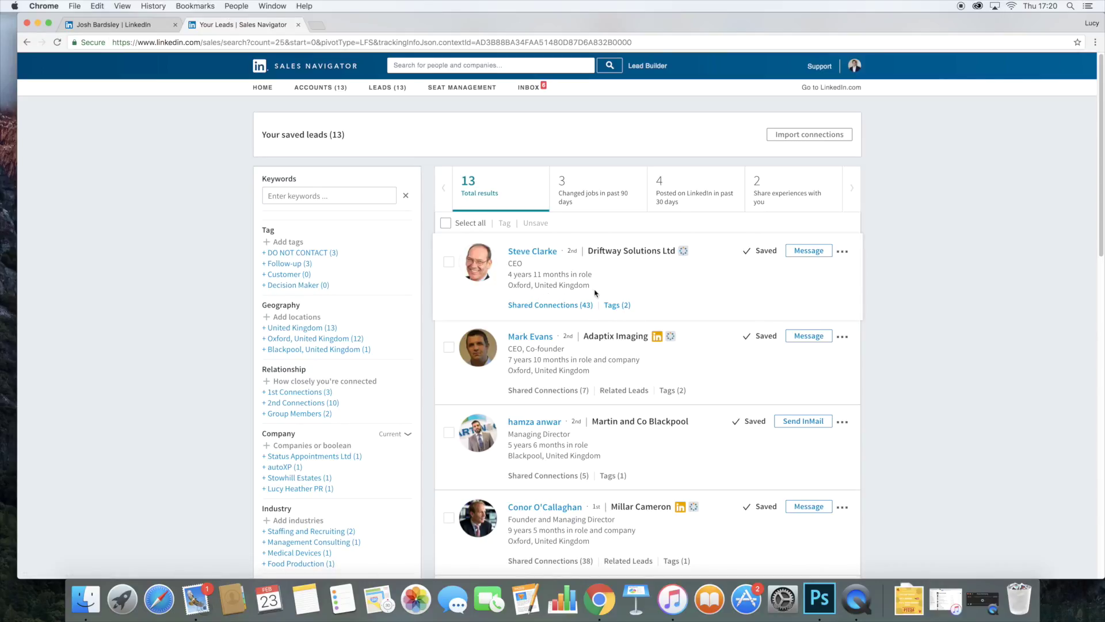
{"action": "left_click", "coordinate": [626, 305]}
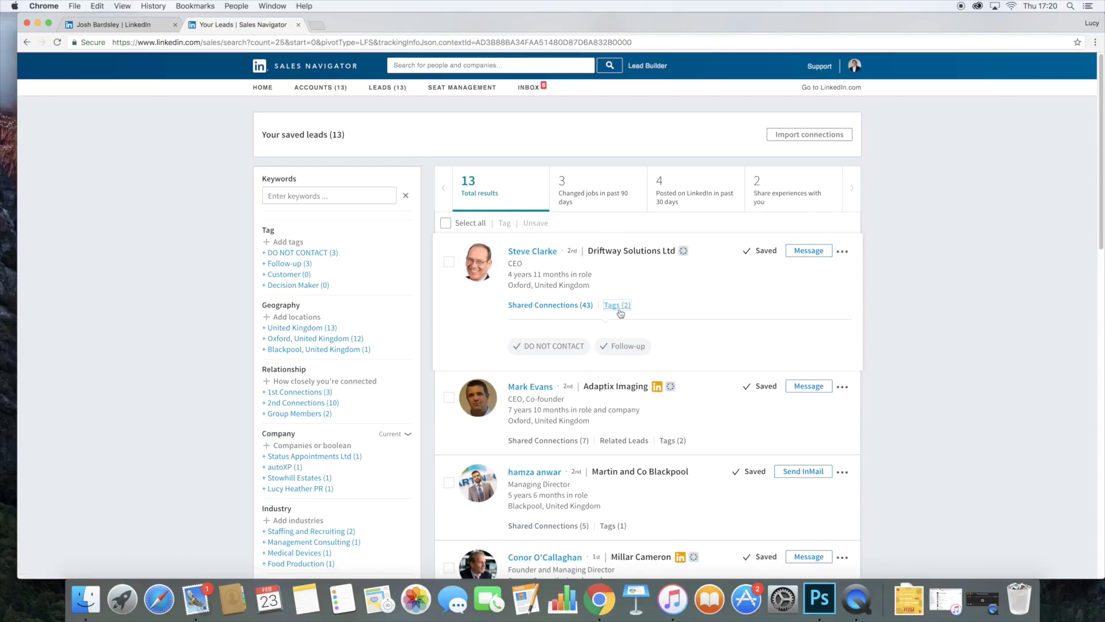
{"action": "left_click", "coordinate": [620, 307]}
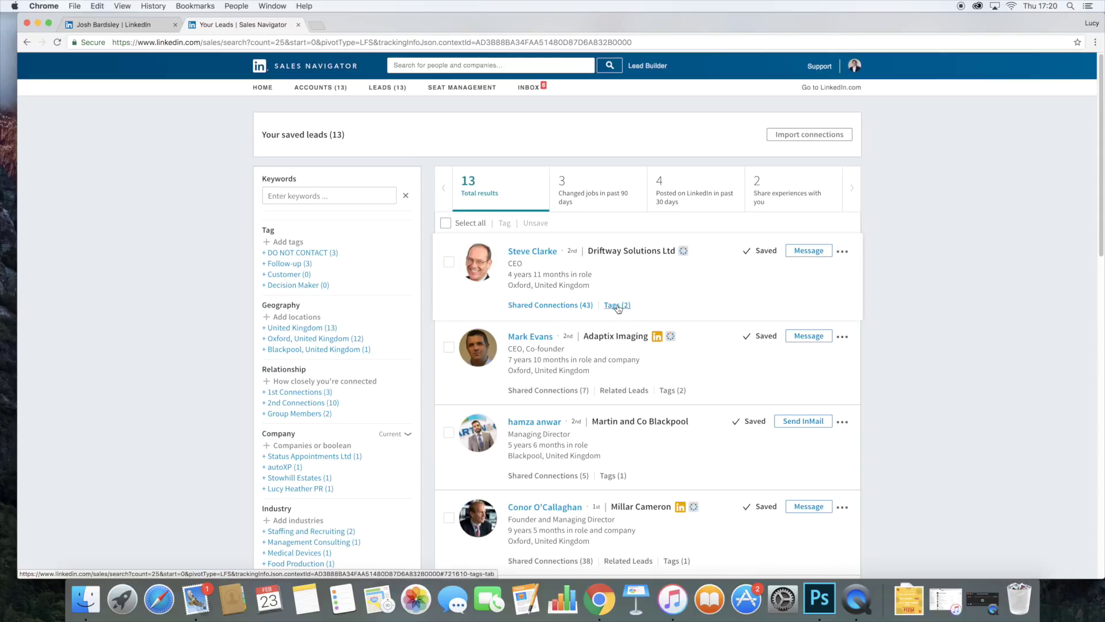
{"action": "scroll", "coordinate": [393, 413], "scroll_direction": "down", "scroll_amount": 3}
{"action": "scroll", "coordinate": [393, 413], "scroll_direction": "down", "scroll_amount": 5}
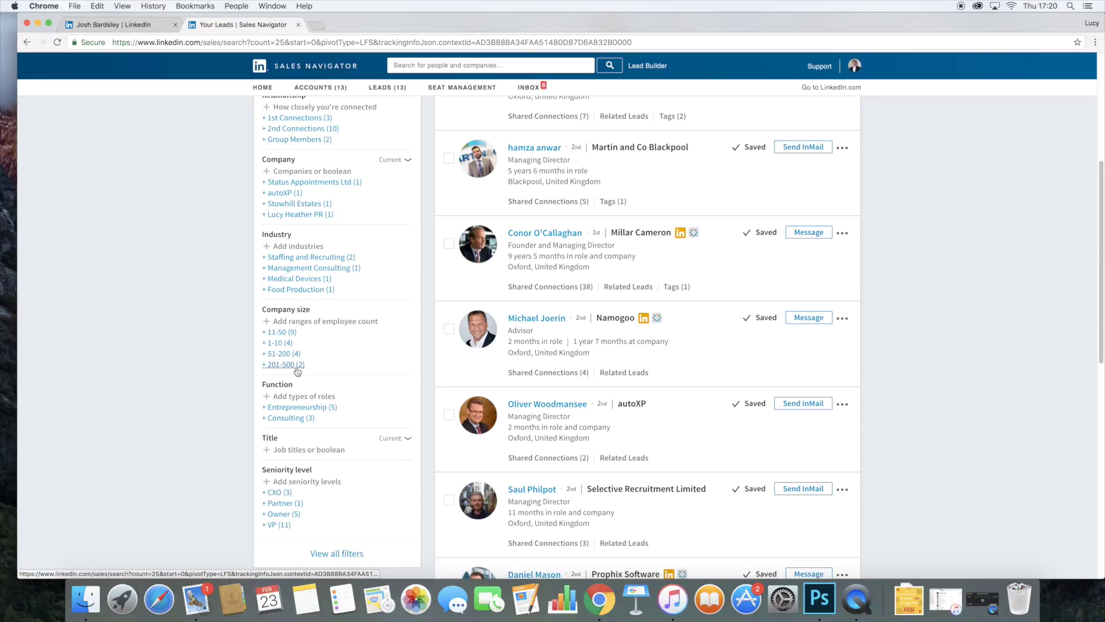
{"action": "left_click", "coordinate": [842, 317]}
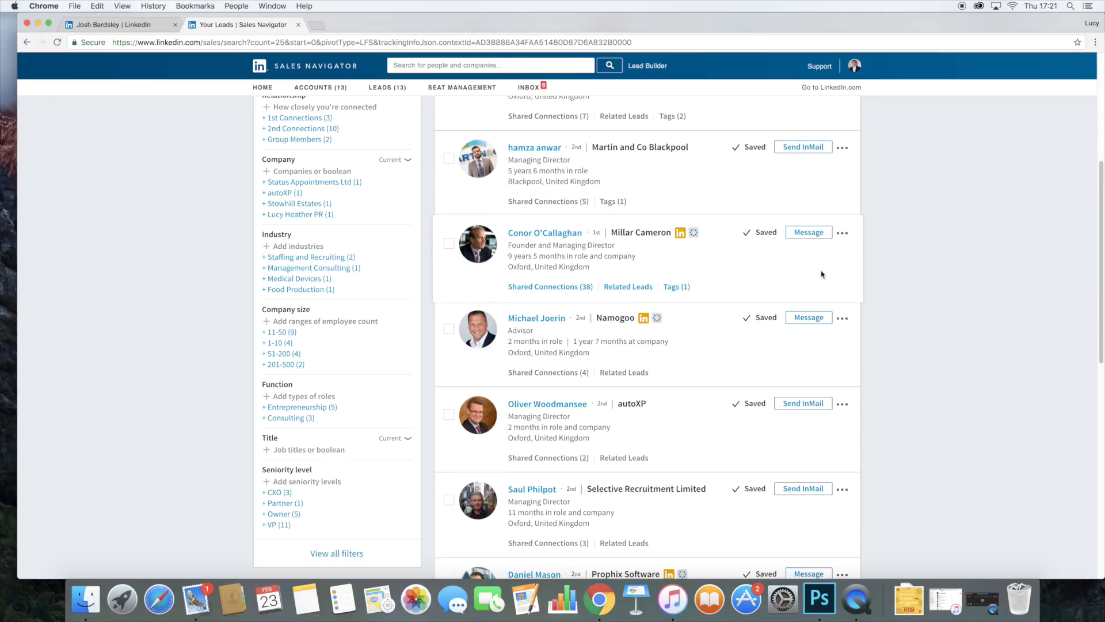
{"action": "scroll", "coordinate": [754, 266], "scroll_direction": "up", "scroll_amount": 5}
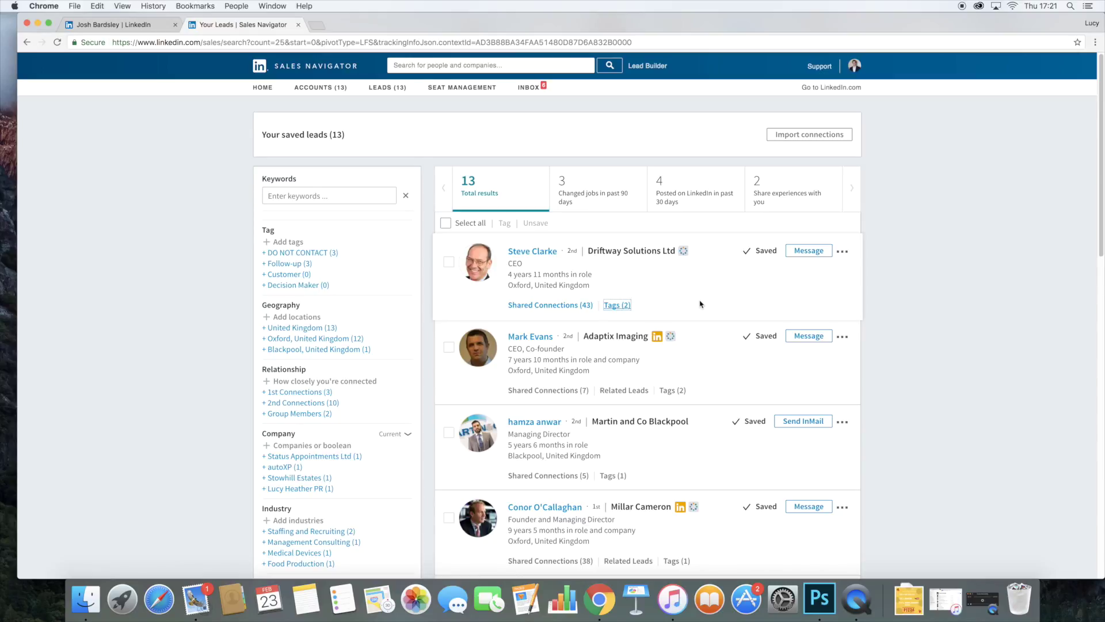
Switch to QuickTime Player and stop the running audio recording.
{"action": "left_click", "coordinate": [983, 601]}
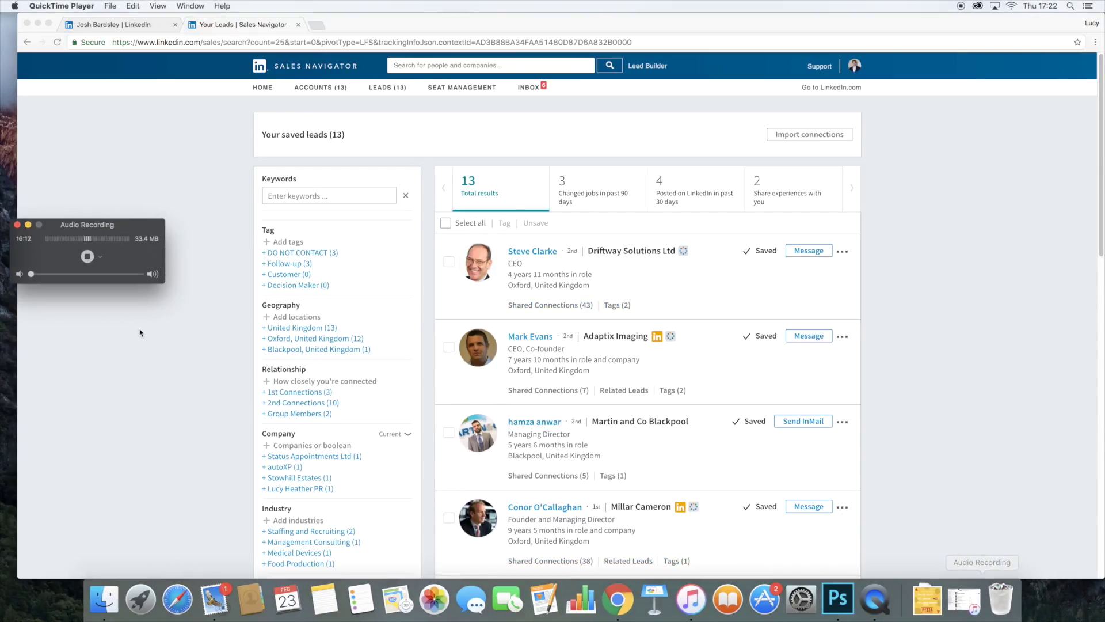
{"action": "left_click", "coordinate": [87, 257]}
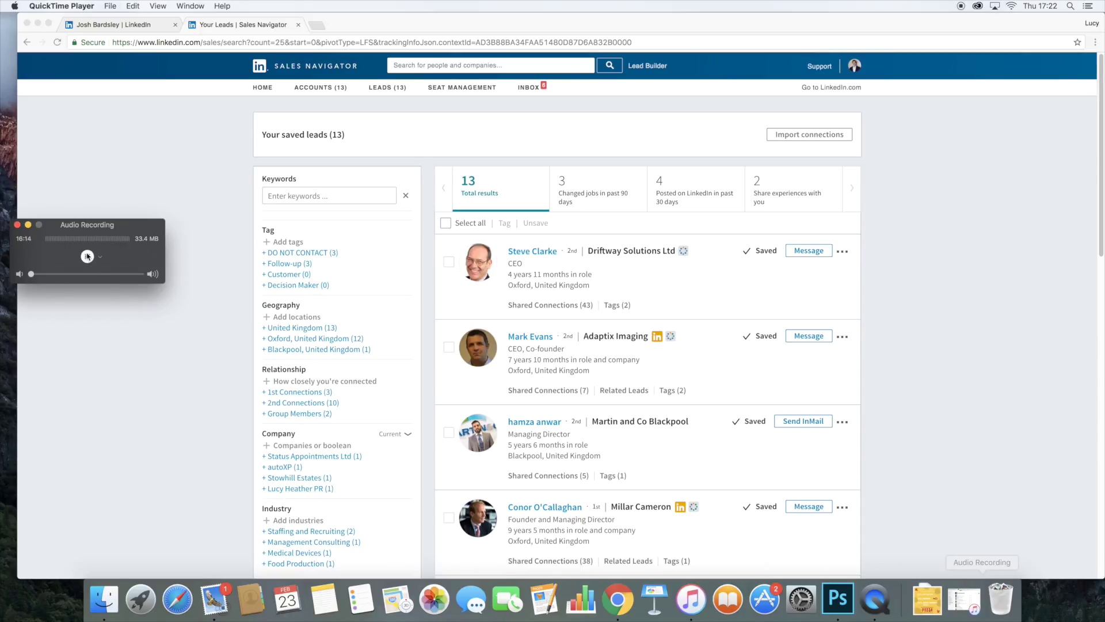